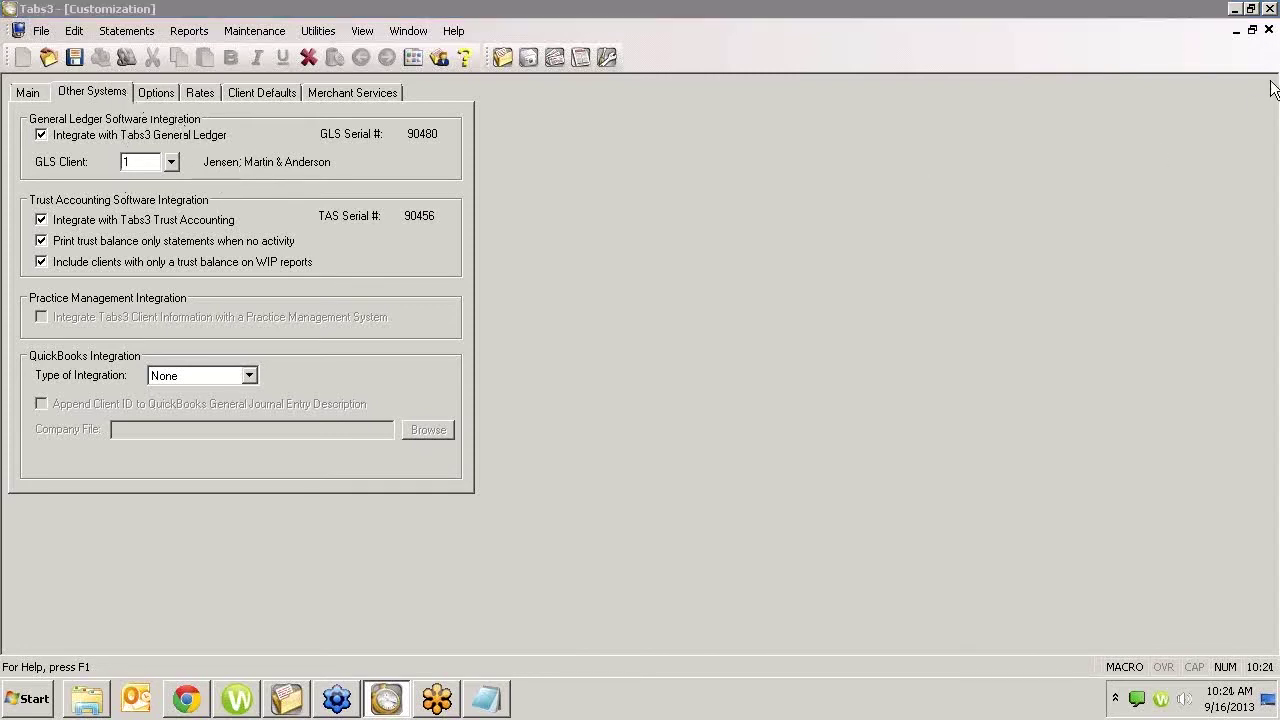
# Leave Customization and open the payment integration configuration within GLS Integration Setup.
pyautogui.click(1268, 30)
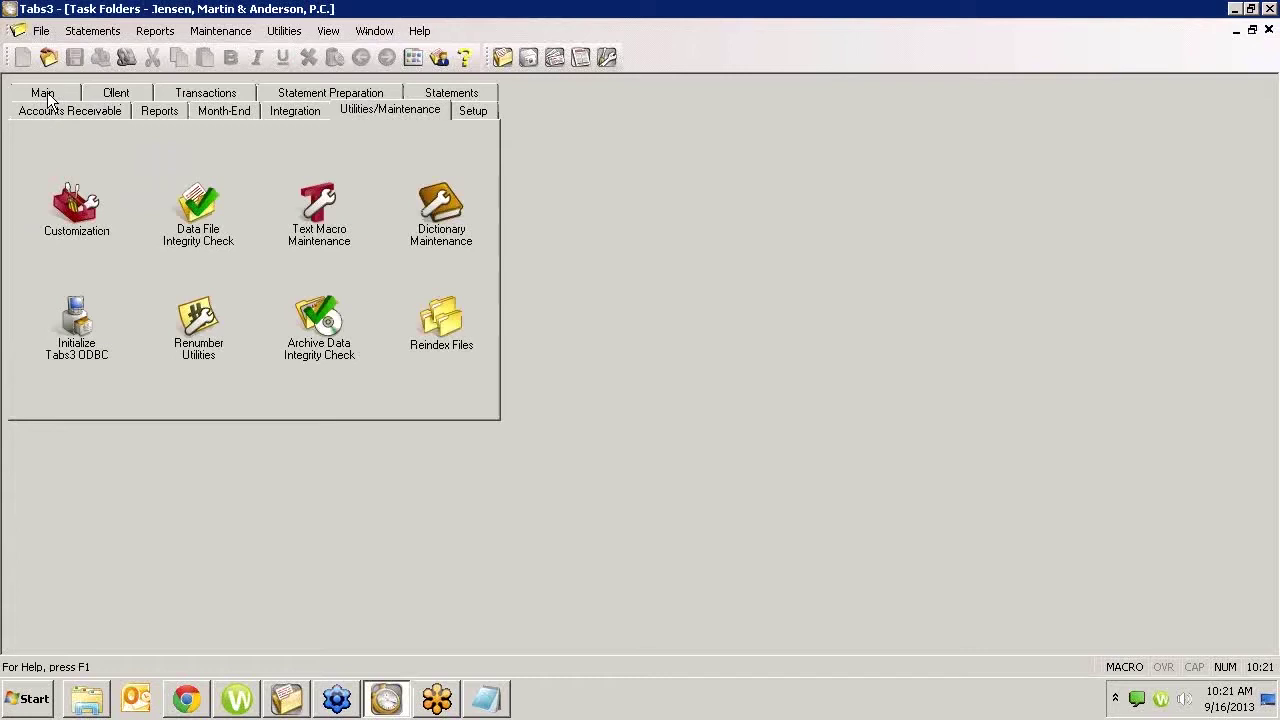
pyautogui.click(292, 112)
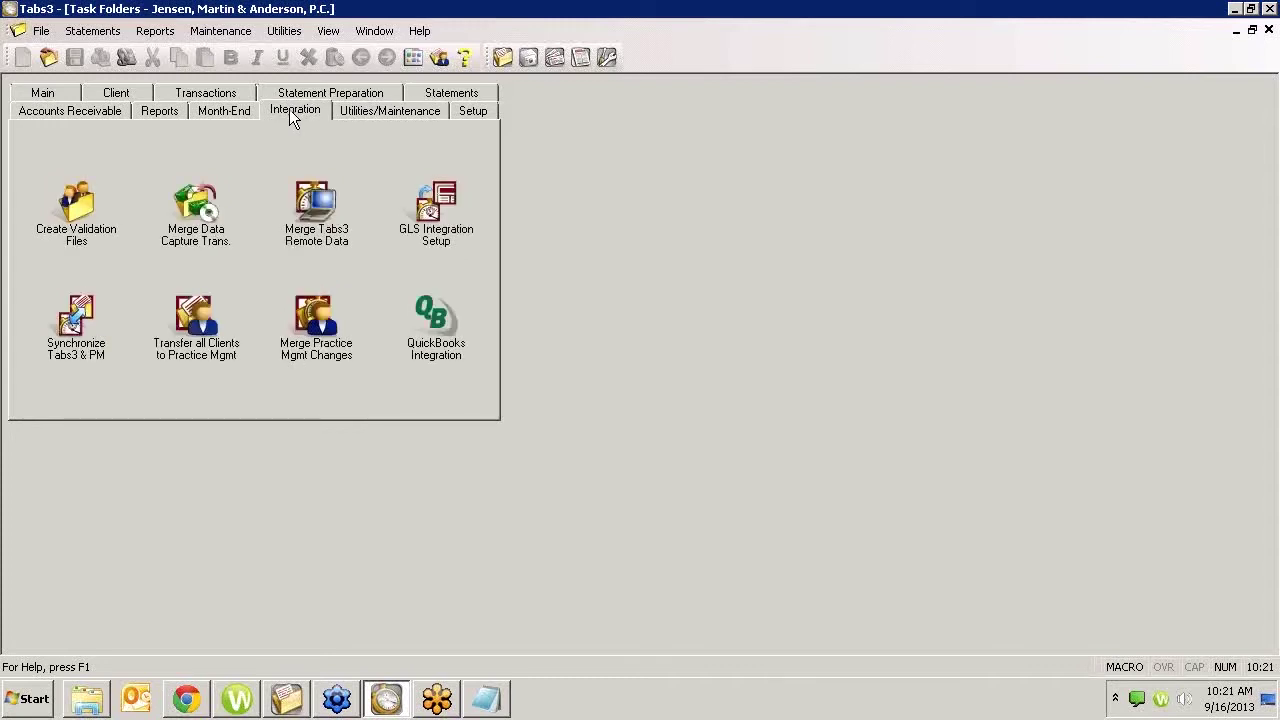
pyautogui.click(430, 210)
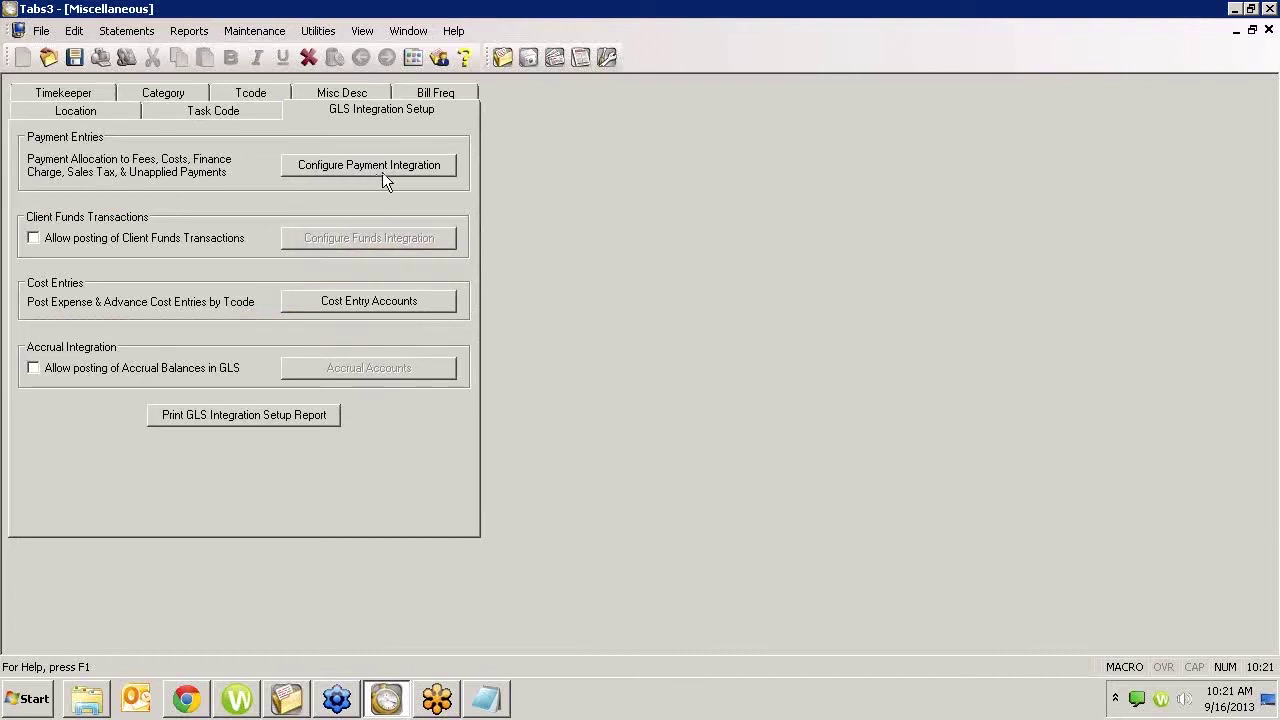
pyautogui.click(324, 163)
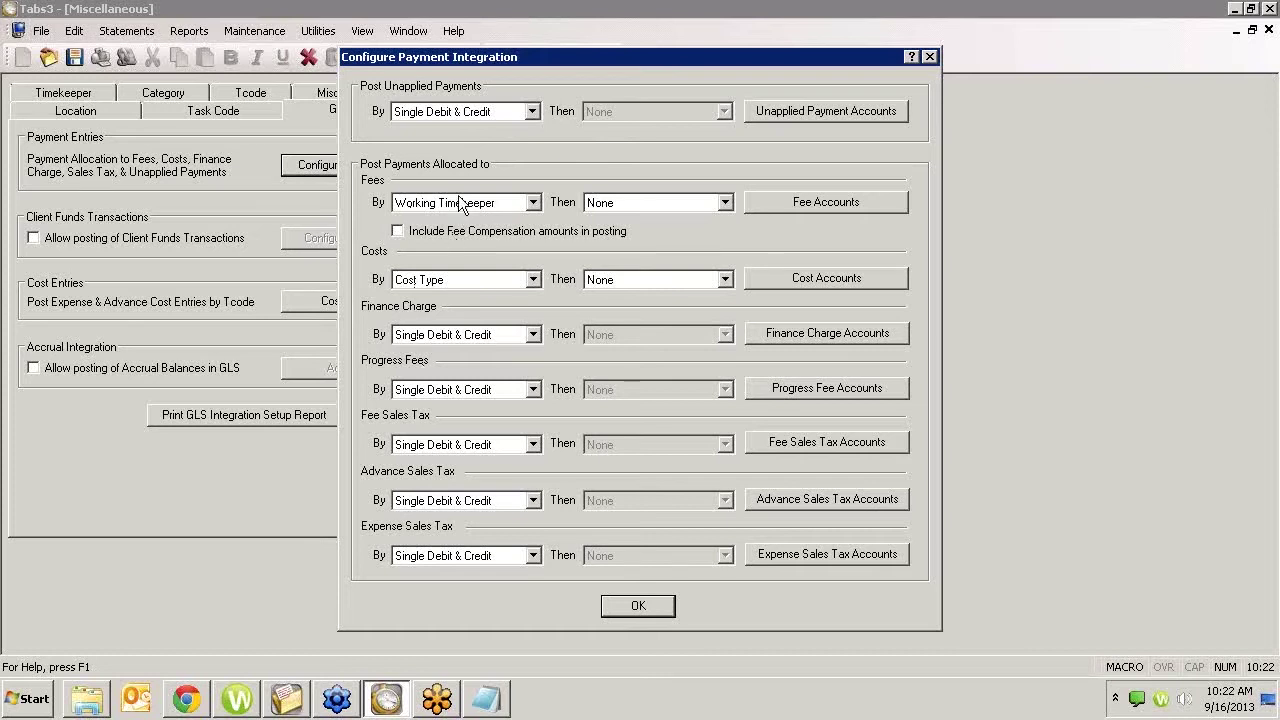
# Examine the GLS accounts assigned to unapplied payments, including the account lookup for the credit account, without making changes.
pyautogui.click(766, 111)
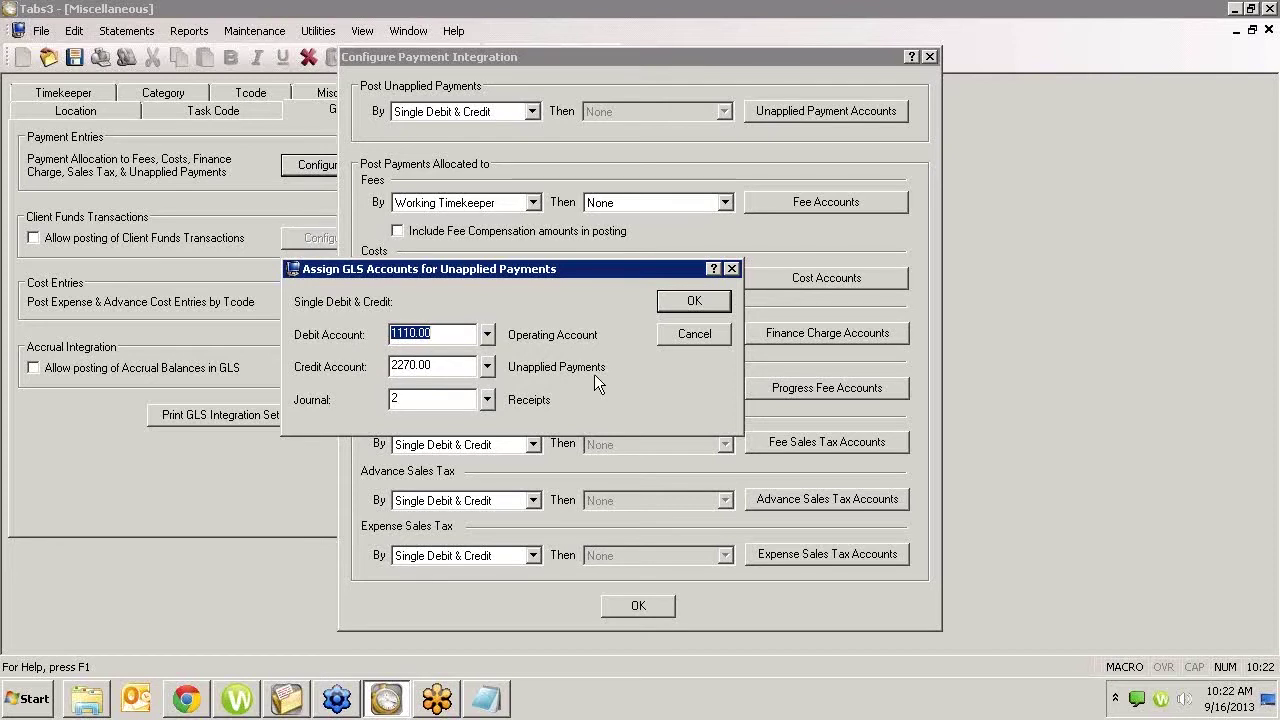
pyautogui.click(489, 367)
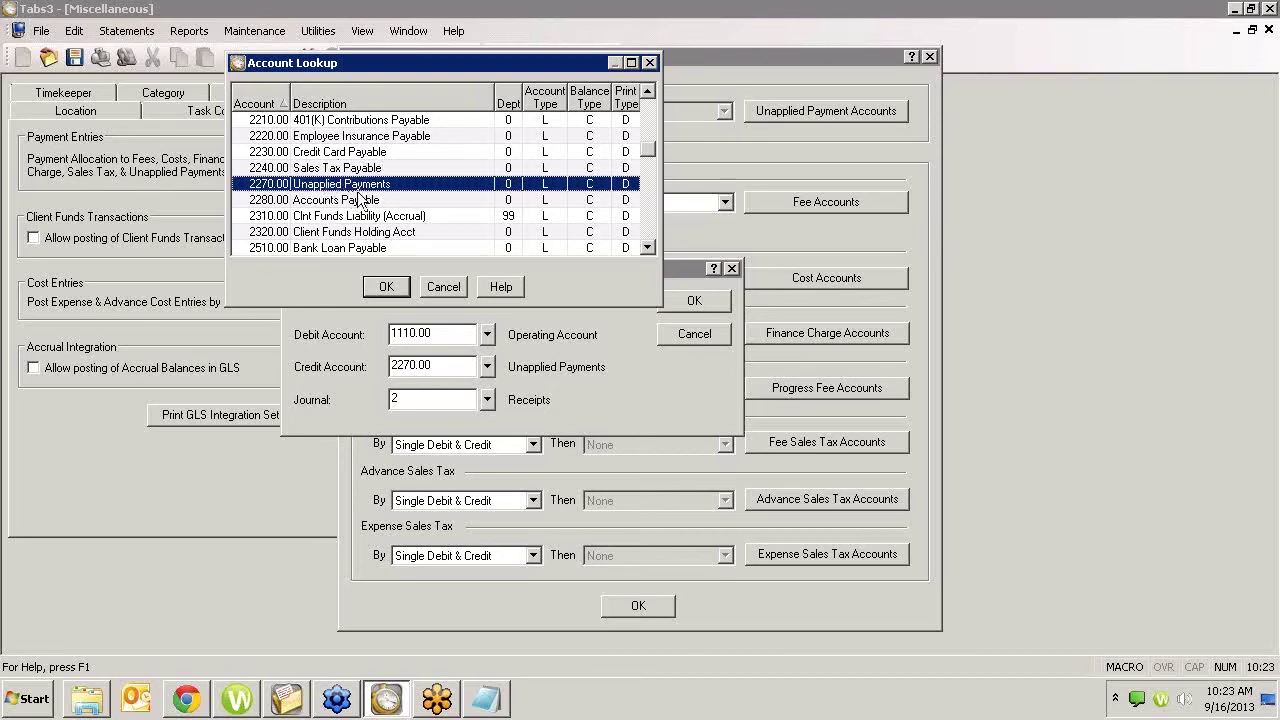
pyautogui.click(434, 285)
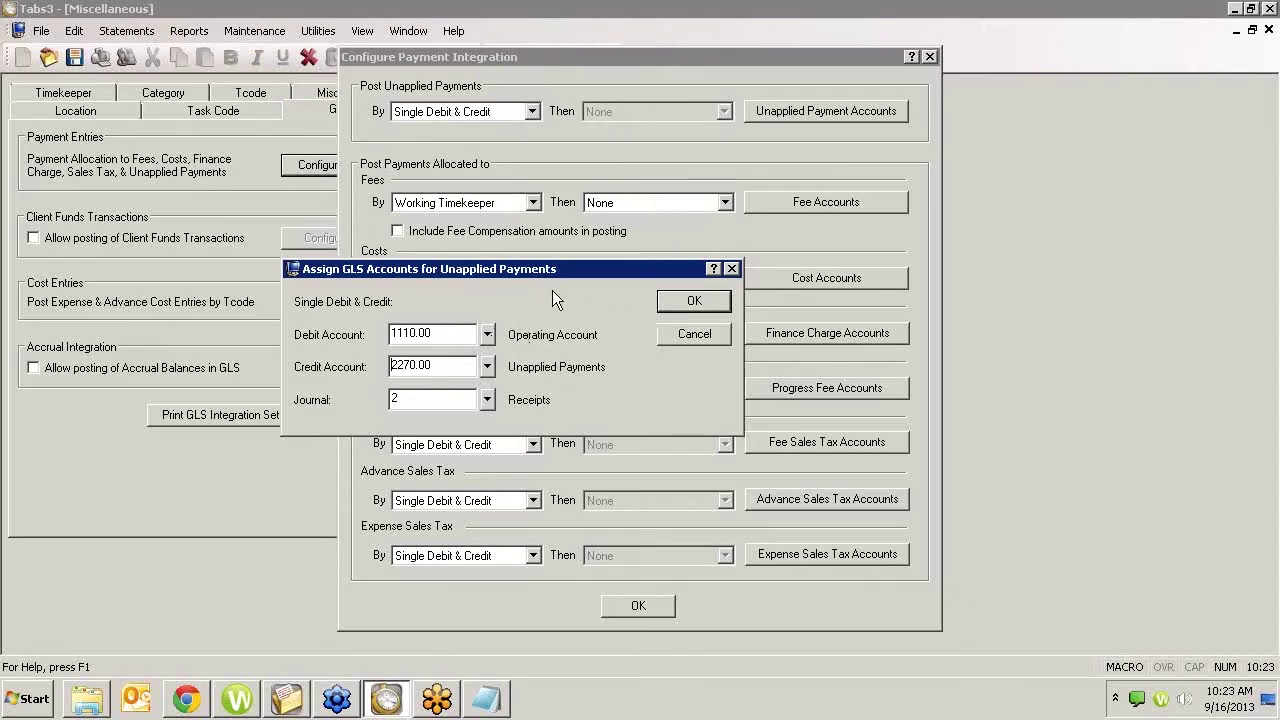
pyautogui.click(691, 334)
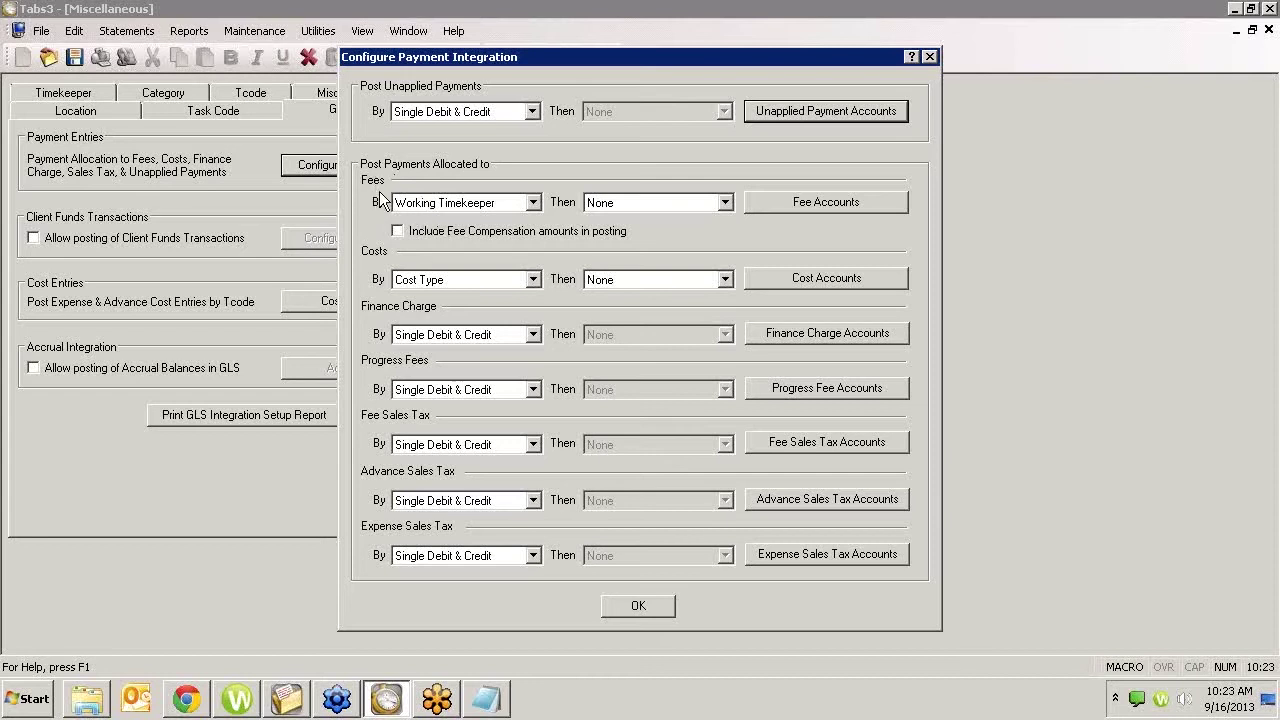
# Set payments allocated to fees to post by Single Debit & Credit, and view the fee account assignment without filling it in.
pyautogui.click(533, 203)
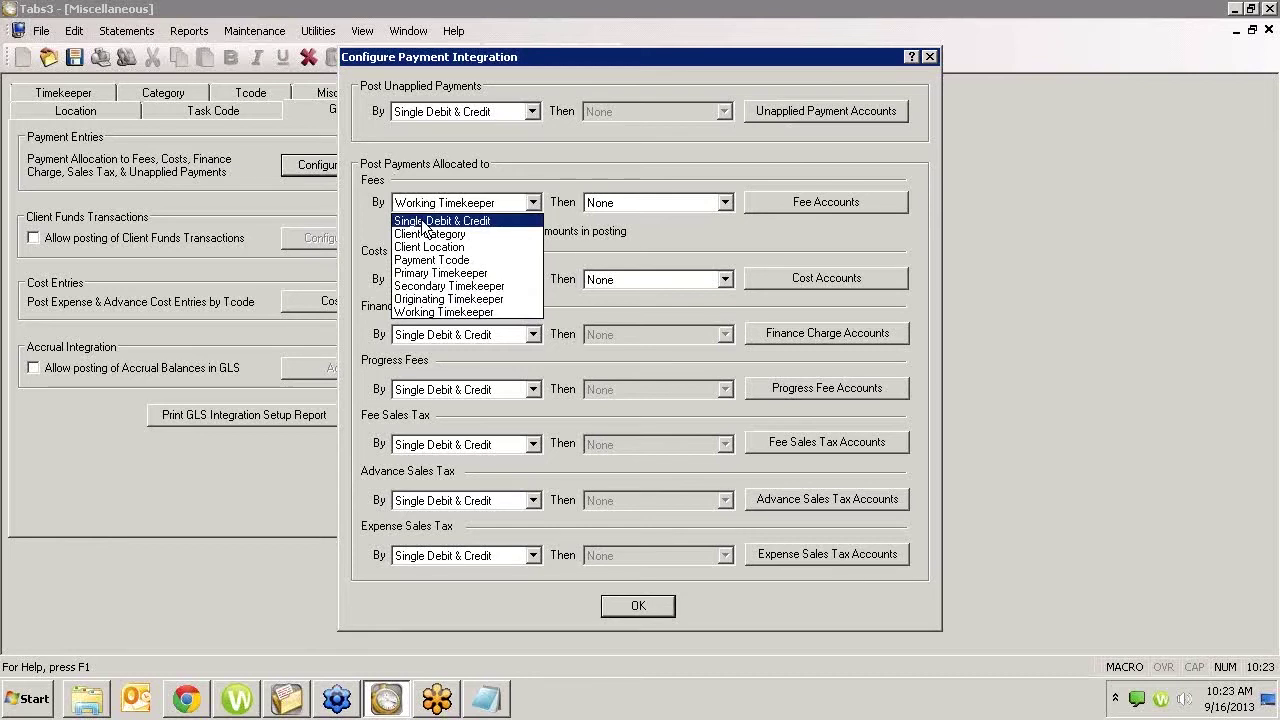
pyautogui.click(484, 221)
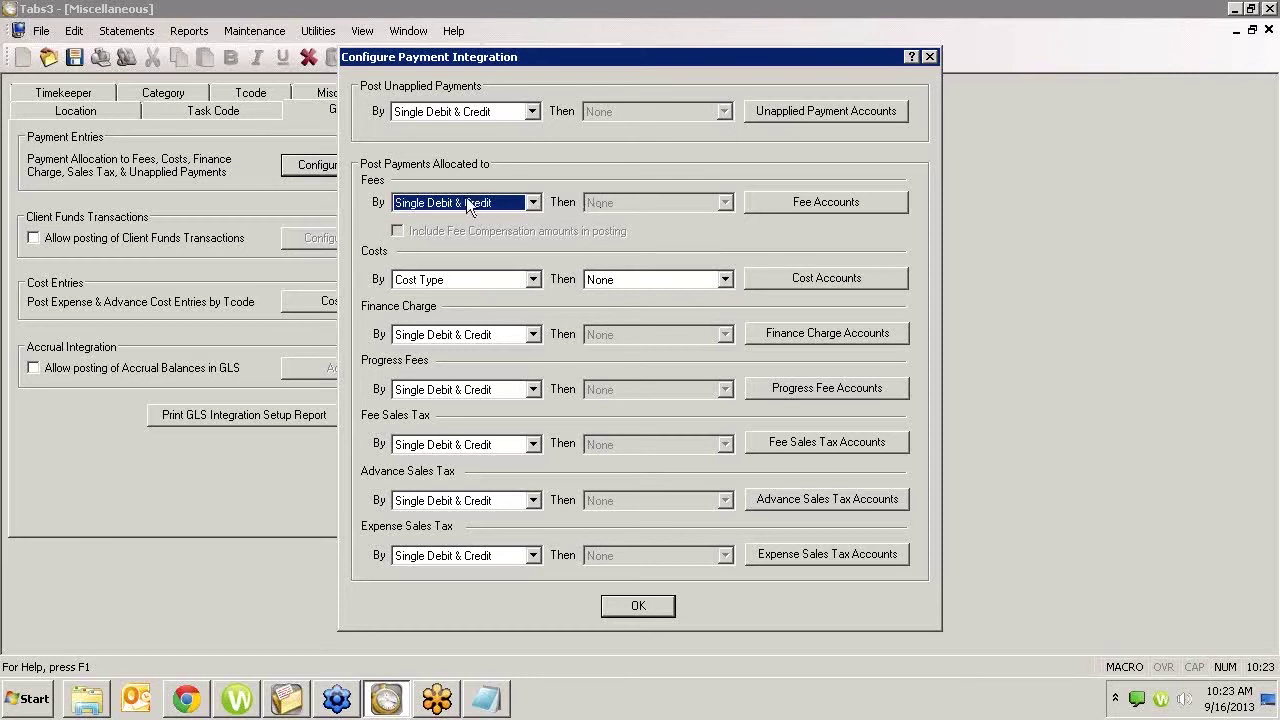
pyautogui.click(775, 205)
pyautogui.click(612, 395)
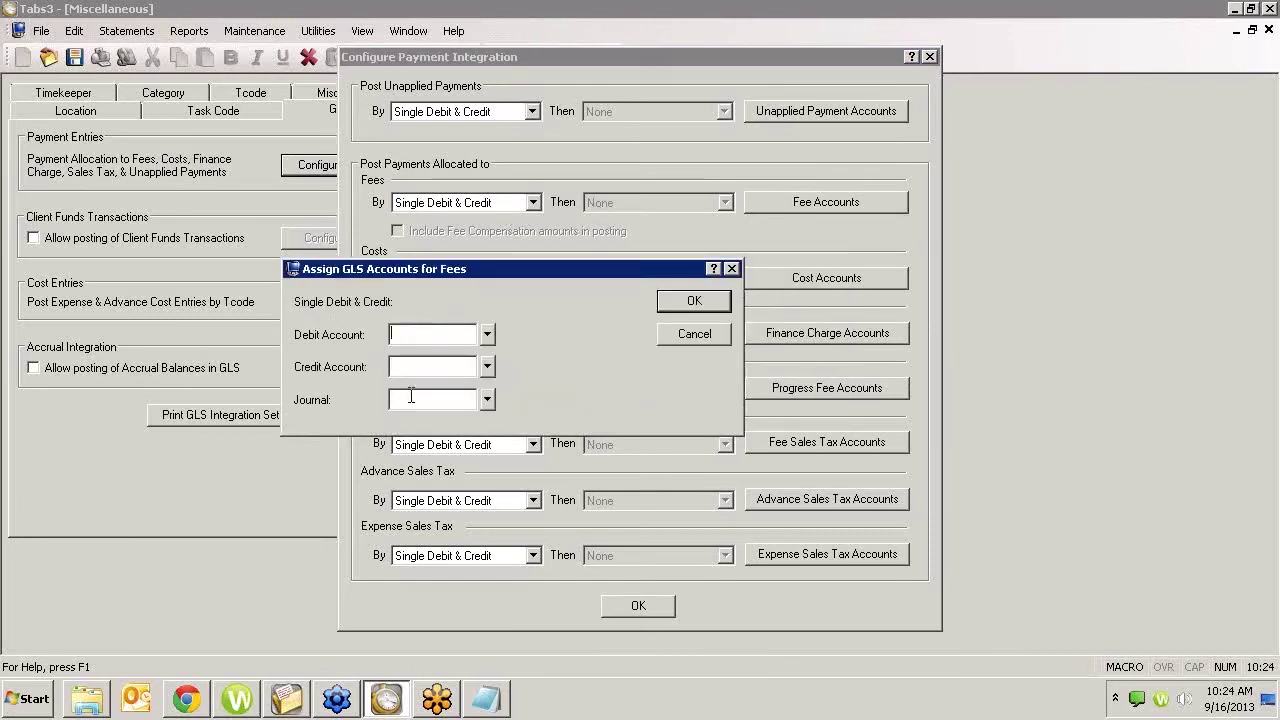
pyautogui.click(697, 336)
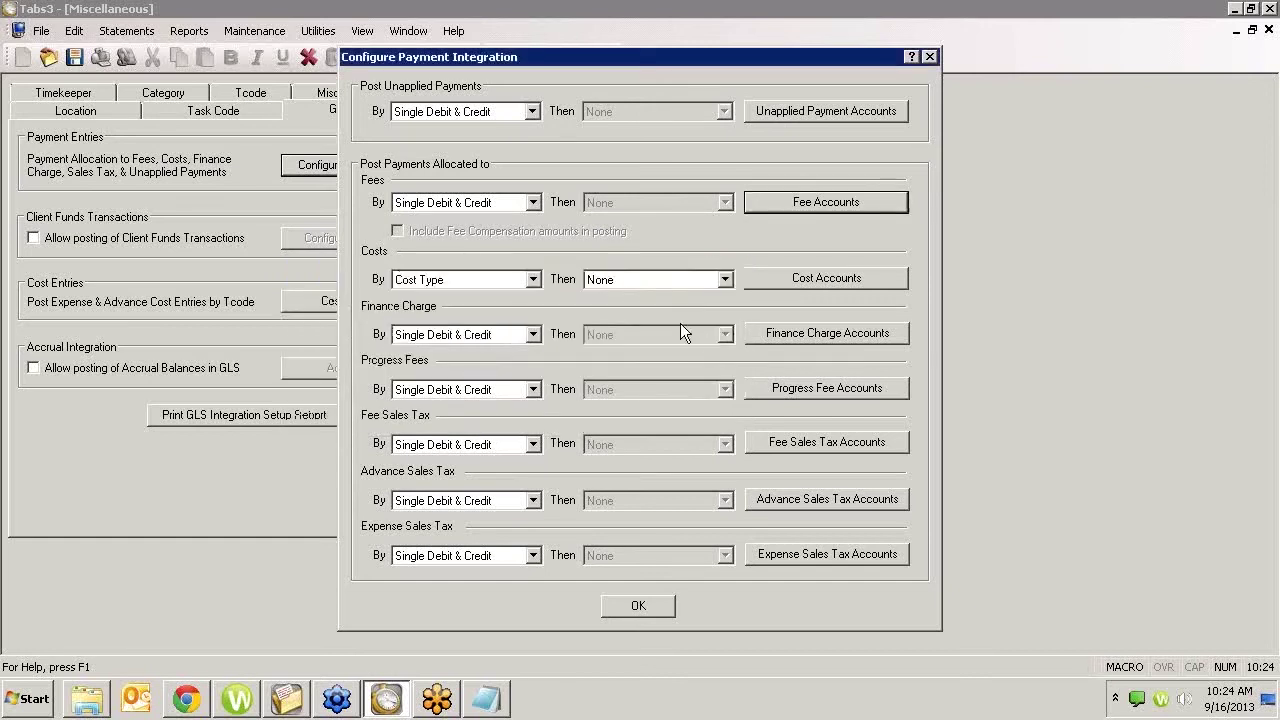
# Examine the available posting methods for fees and the debit, credit and journal fields of the fee accounts.
pyautogui.click(533, 203)
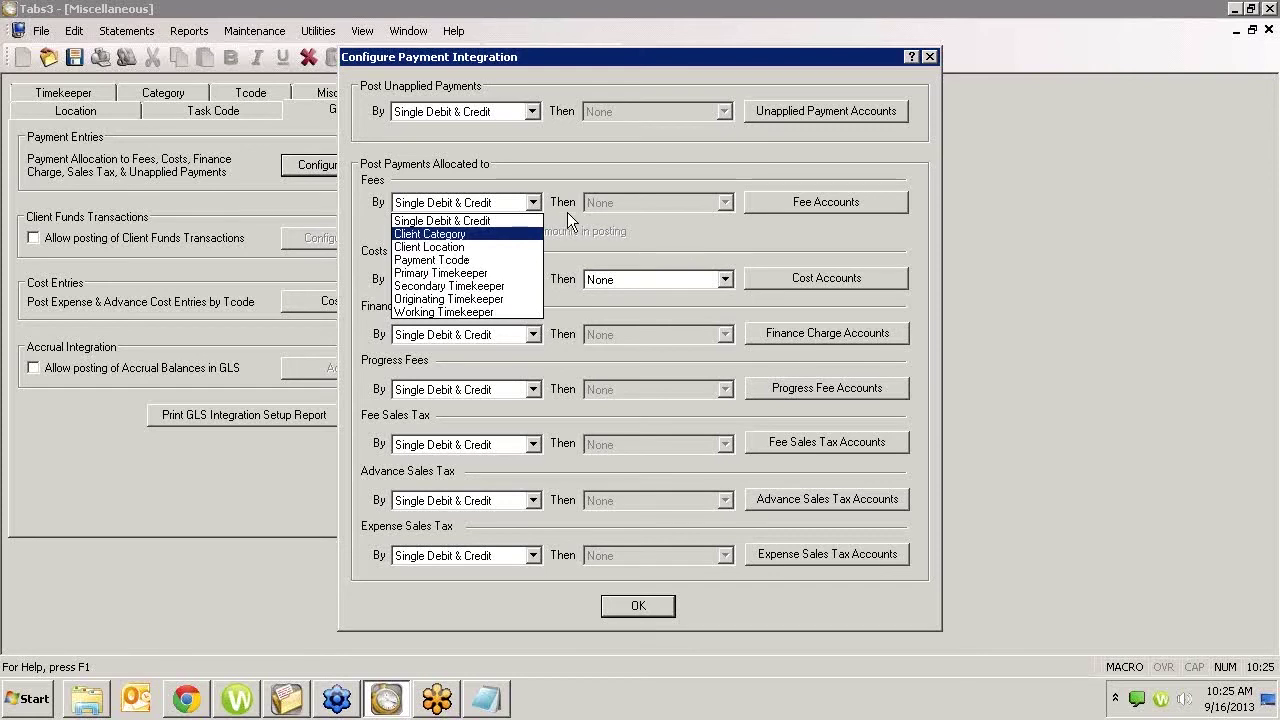
pyautogui.click(805, 203)
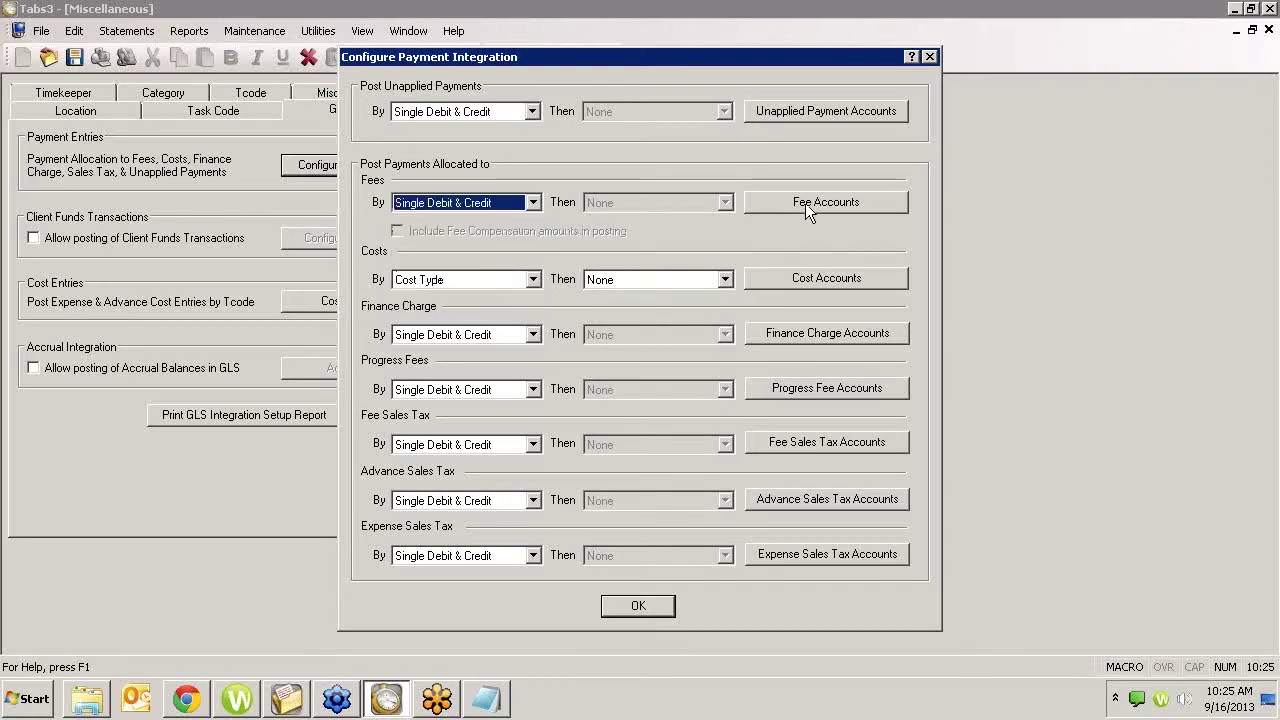
pyautogui.click(805, 203)
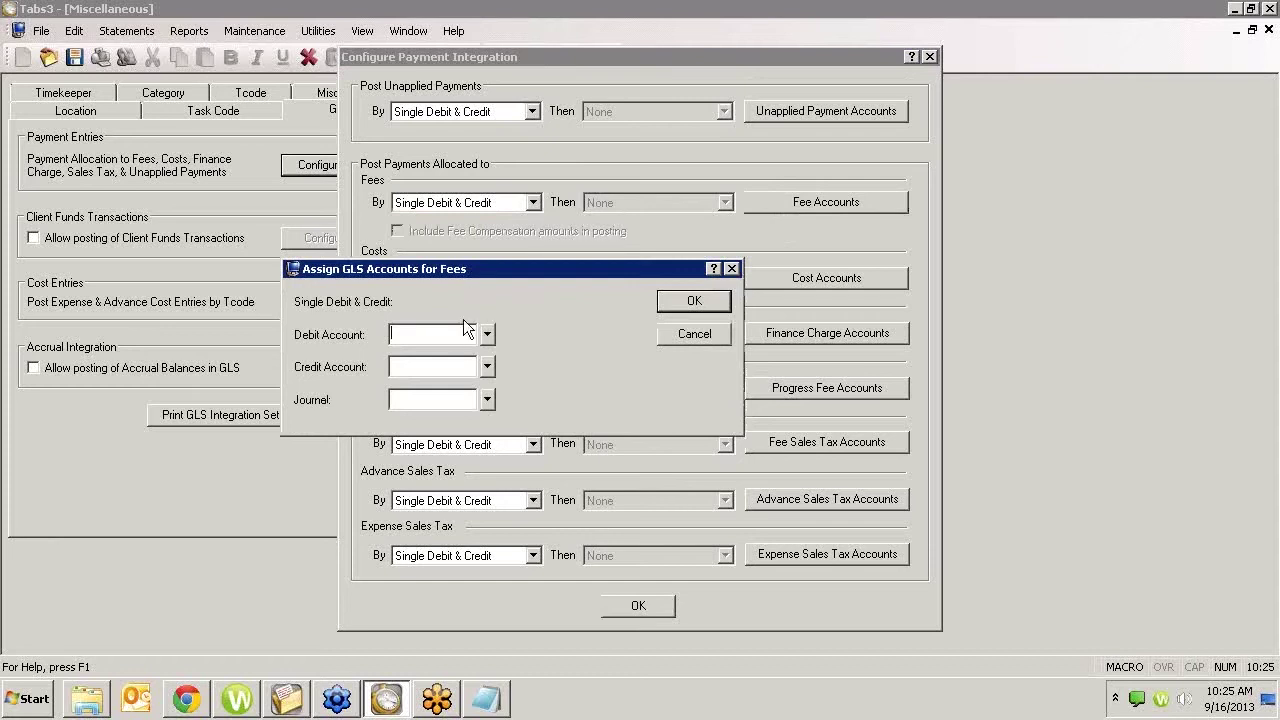
pyautogui.click(676, 336)
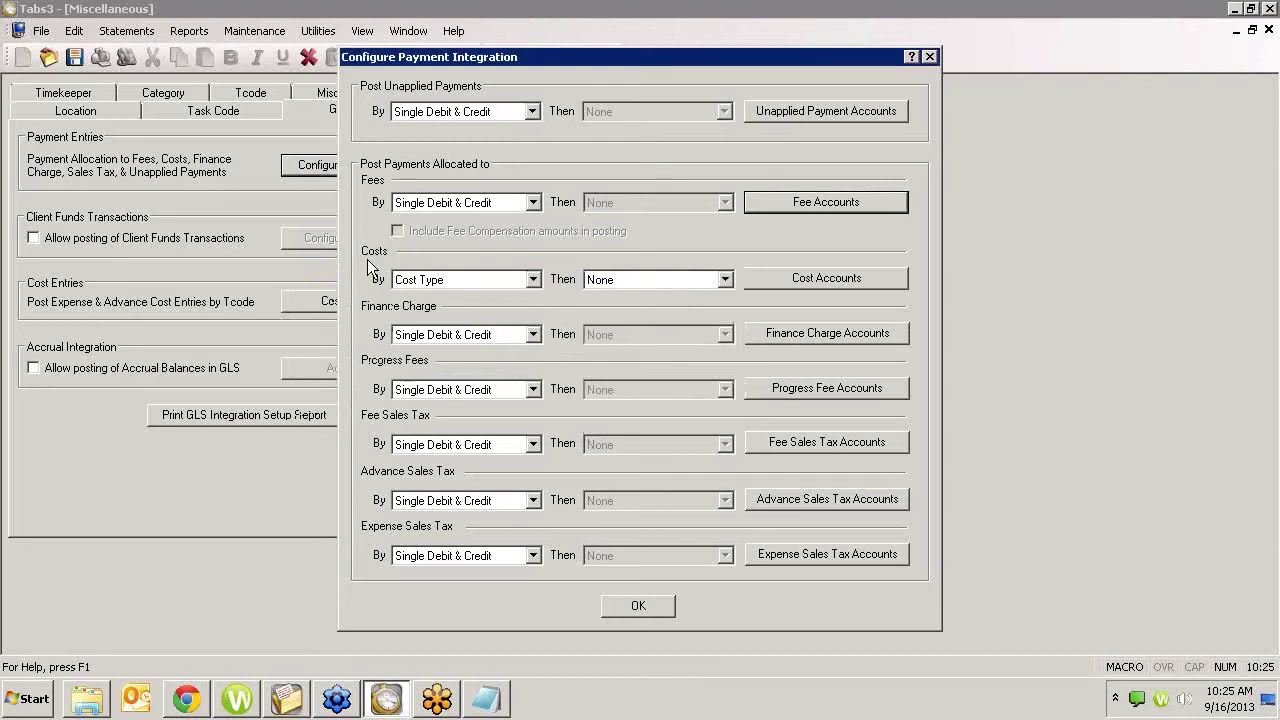
# Review the posting methods for costs, keep Cost Type, and accept the payment integration configuration.
pyautogui.click(533, 279)
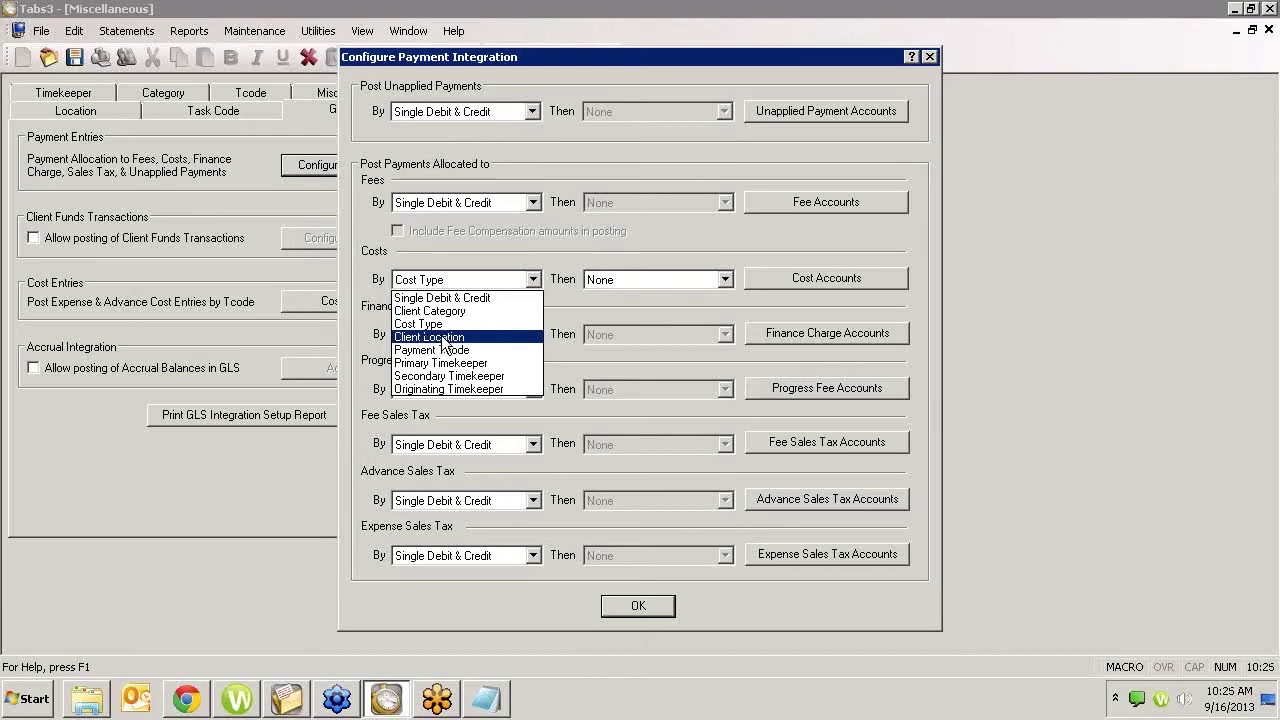
pyautogui.click(806, 298)
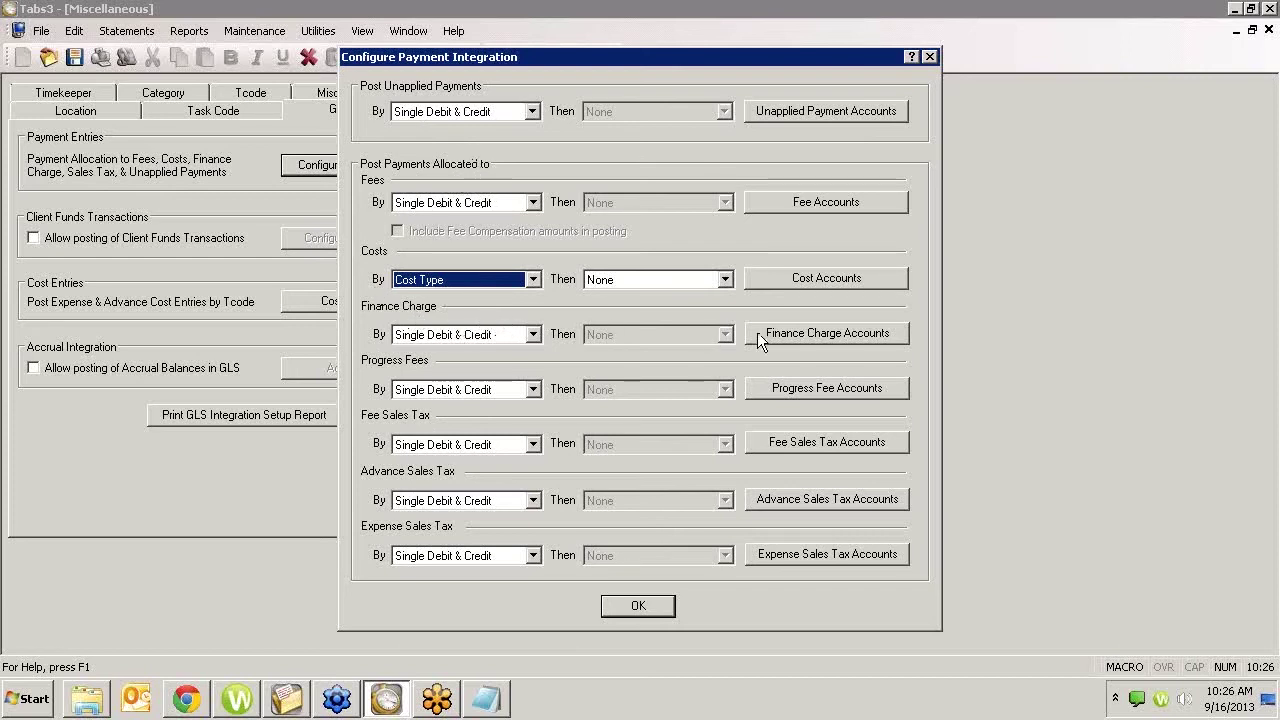
pyautogui.click(626, 606)
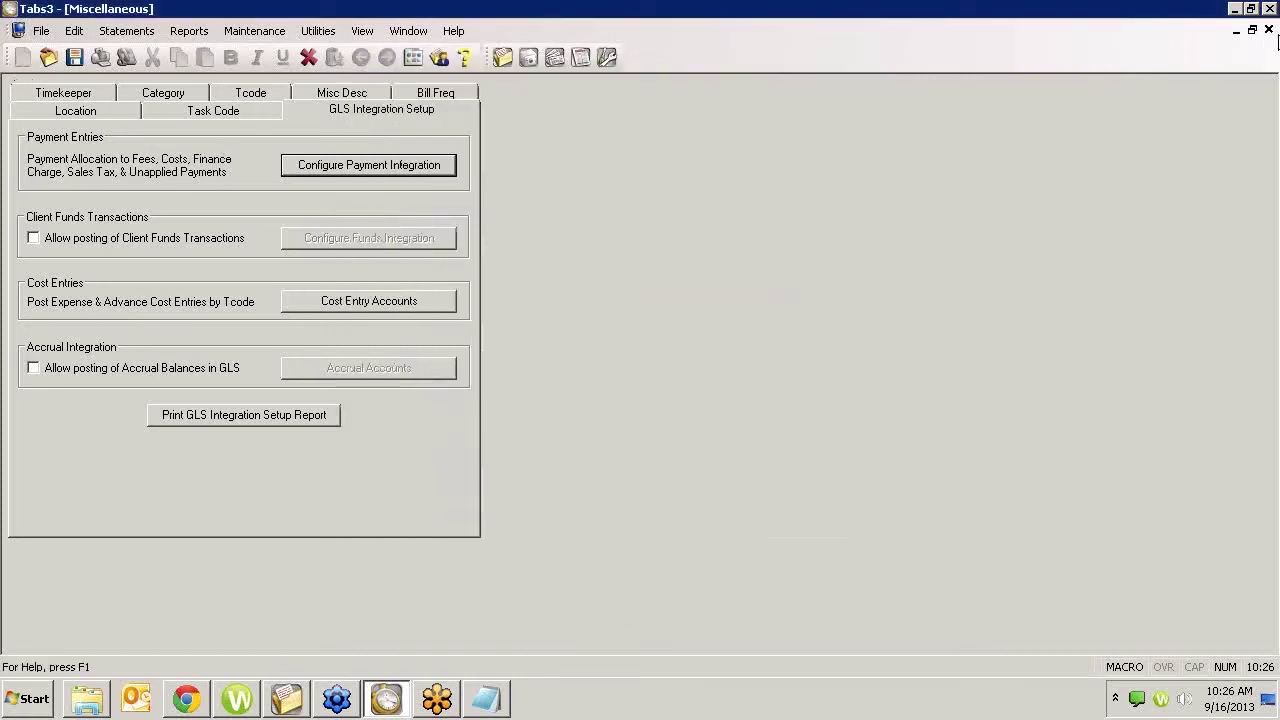
pyautogui.click(1269, 31)
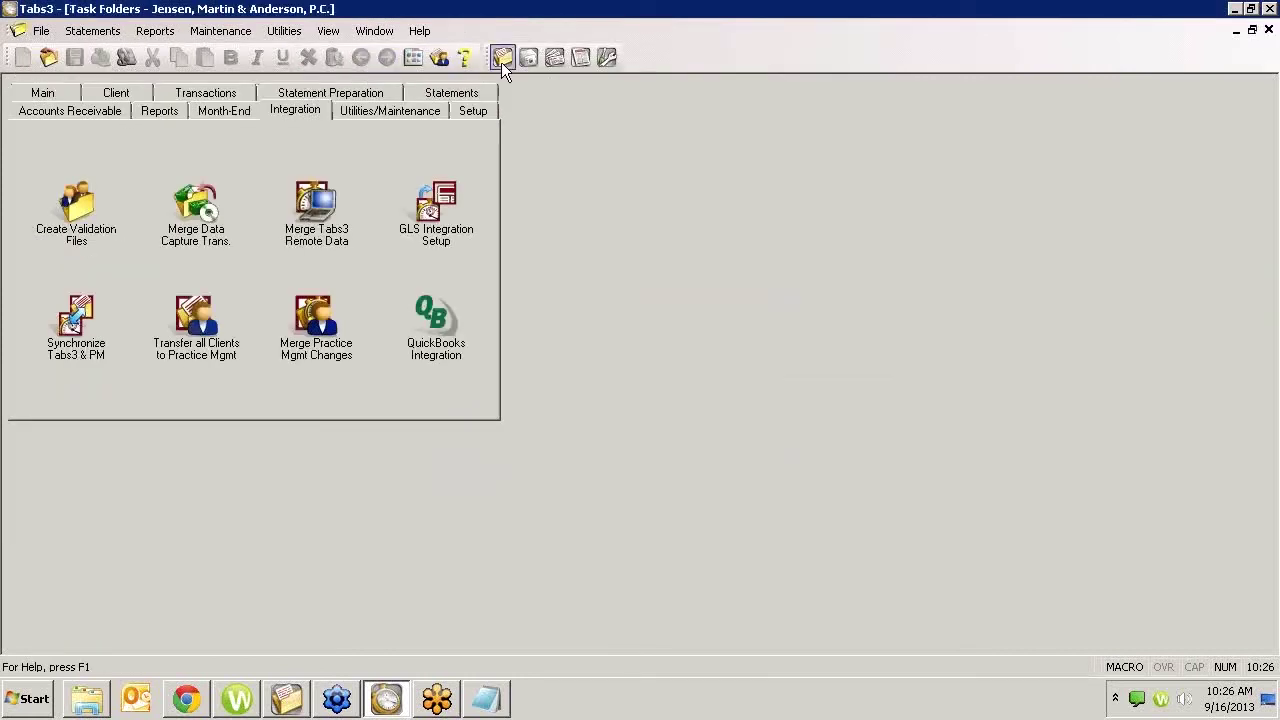
# Open a new payment entry for Peterson Insurance Co. from Client Manager.
pyautogui.click(71, 89)
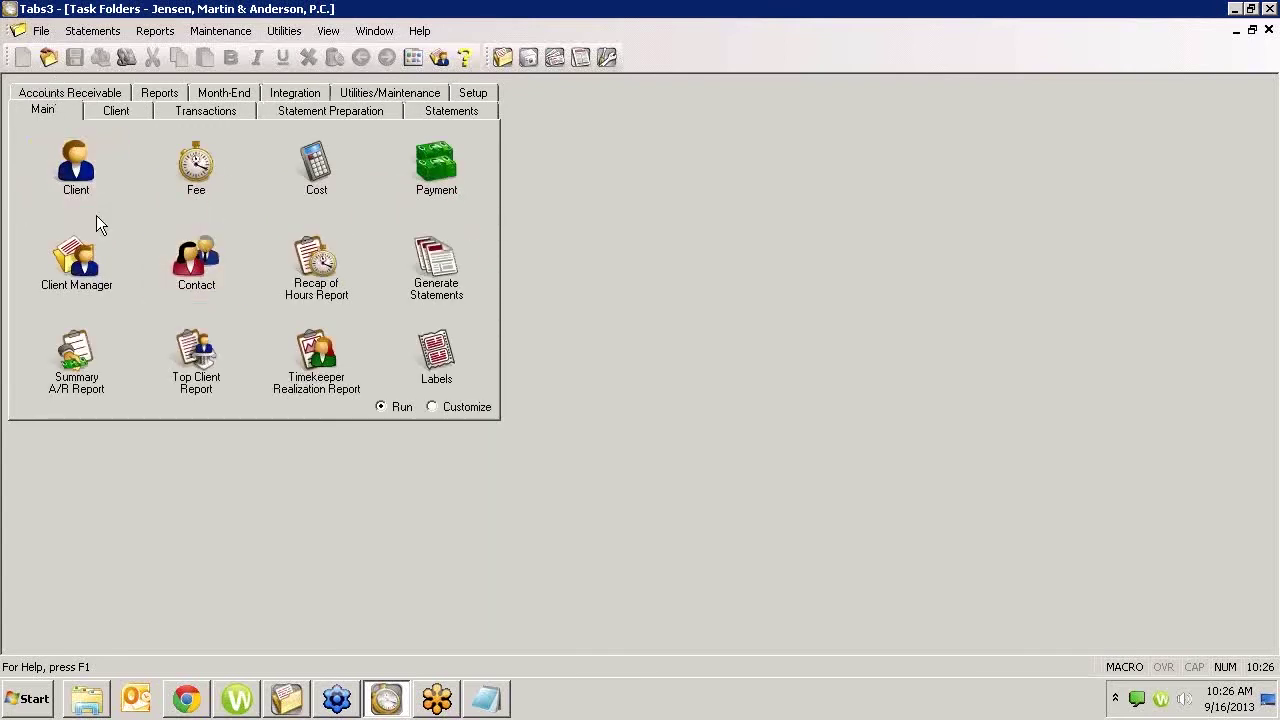
pyautogui.click(105, 248)
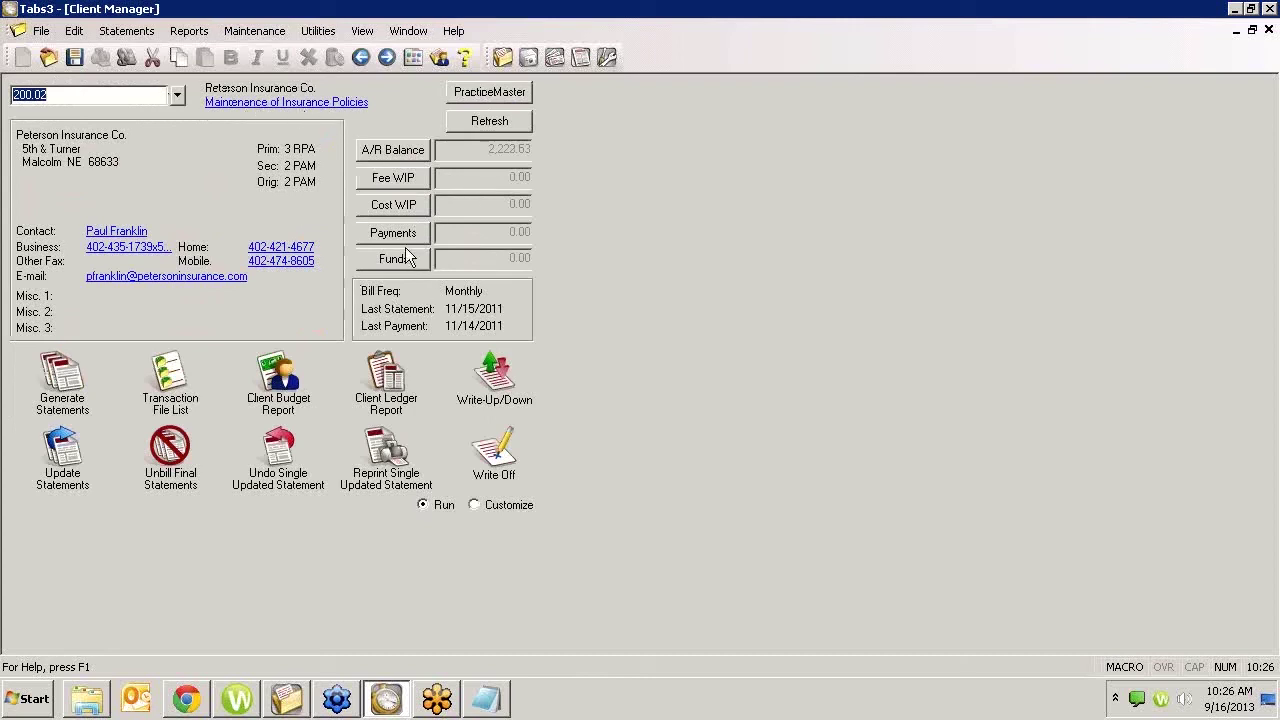
pyautogui.click(406, 232)
pyautogui.click(484, 463)
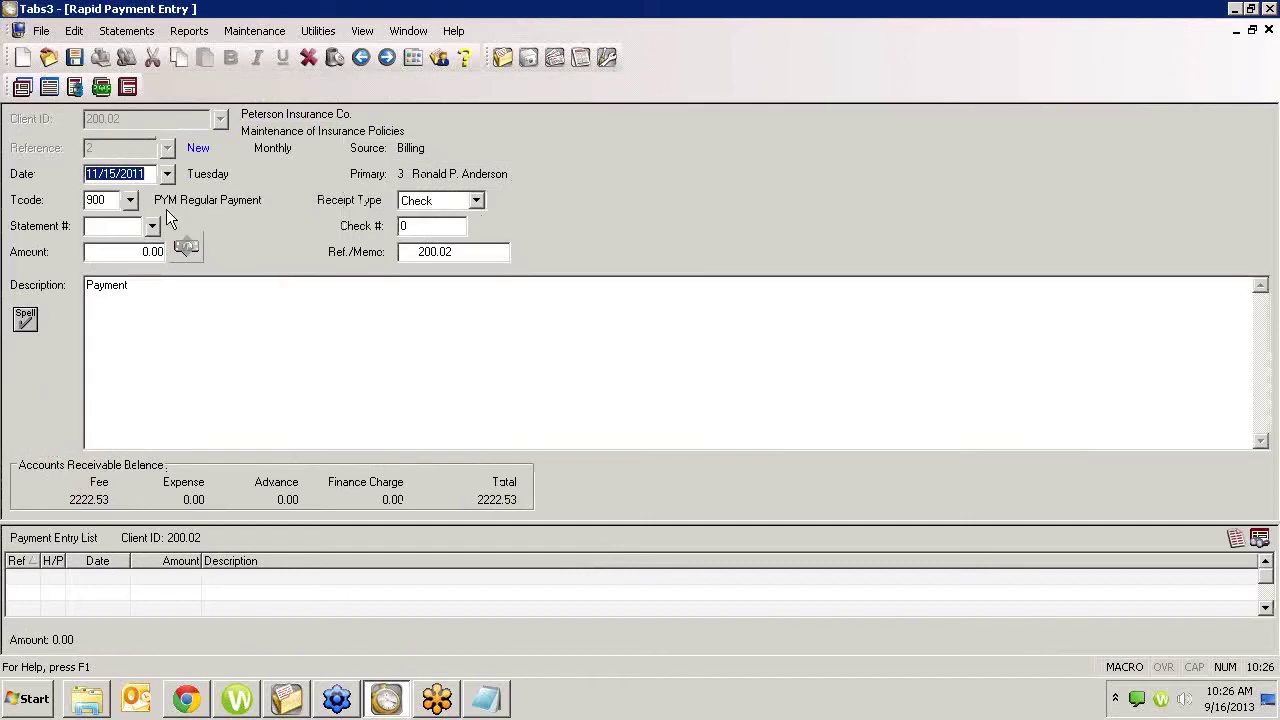
# Enter a payment amount of 500.00 with the default date and transaction code, and save it without a check number.
pyautogui.press('Tab')
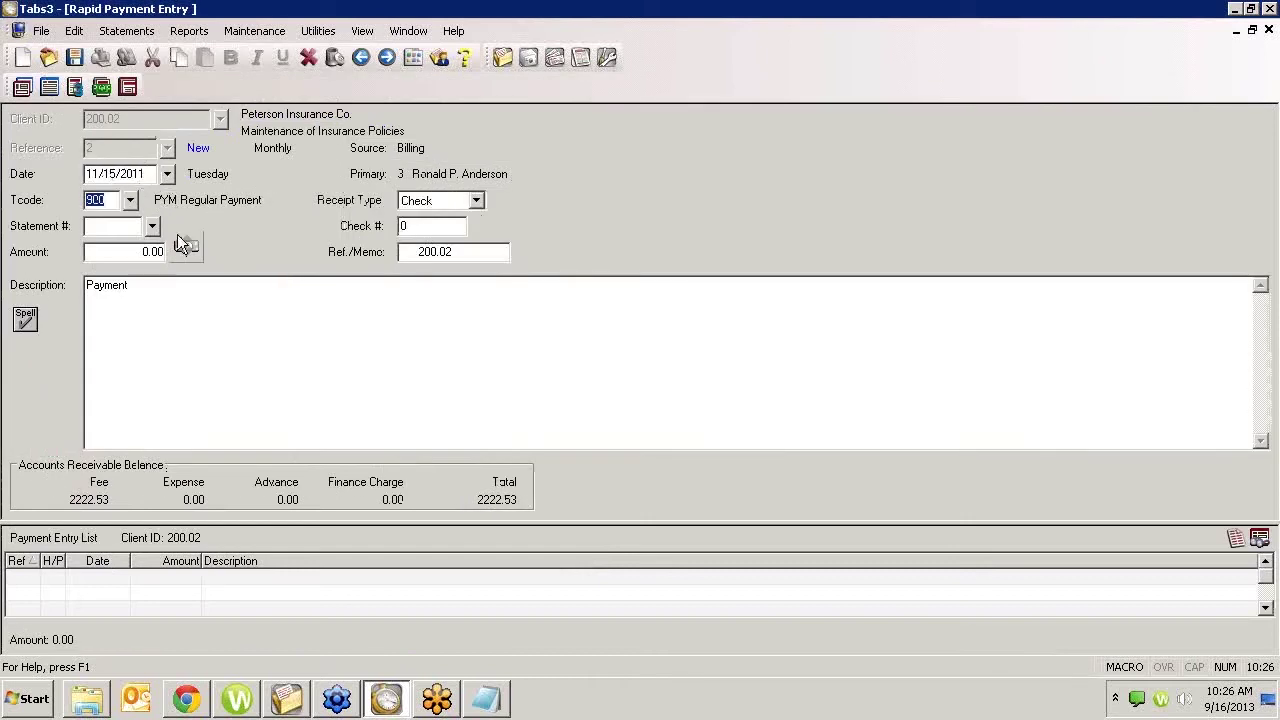
pyautogui.press('Tab')
pyautogui.press('Tab')
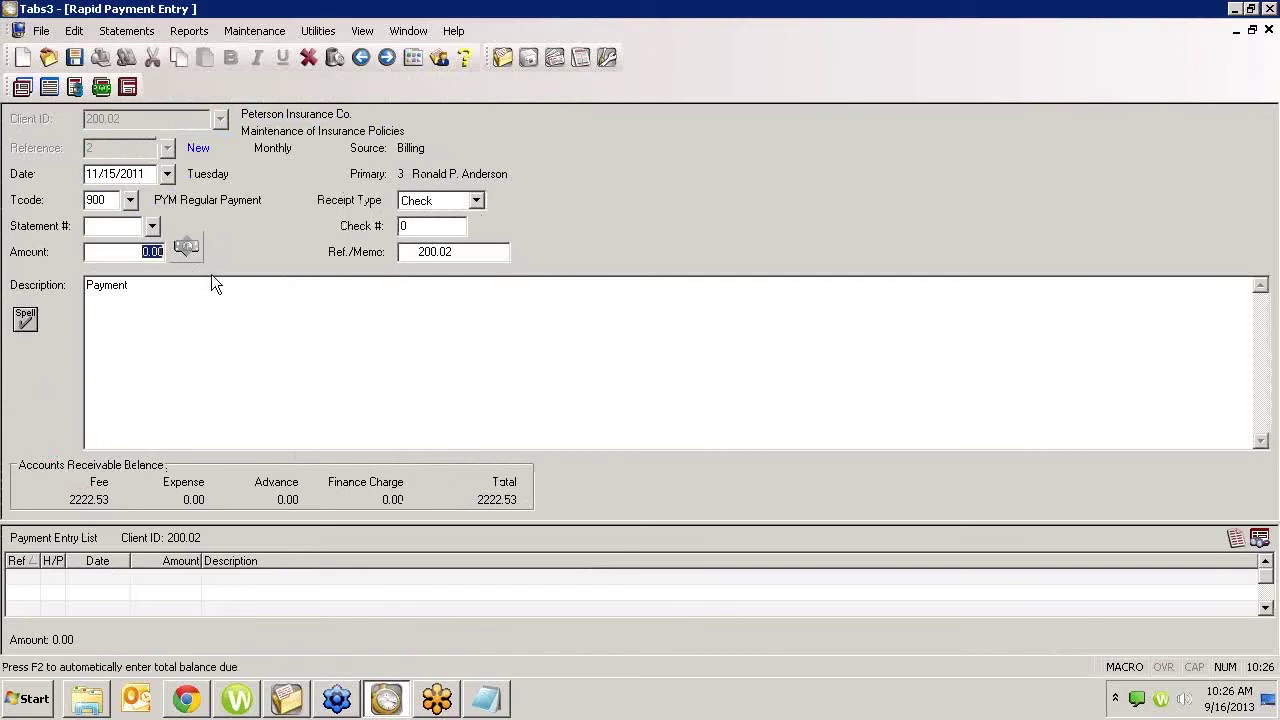
pyautogui.write('500')
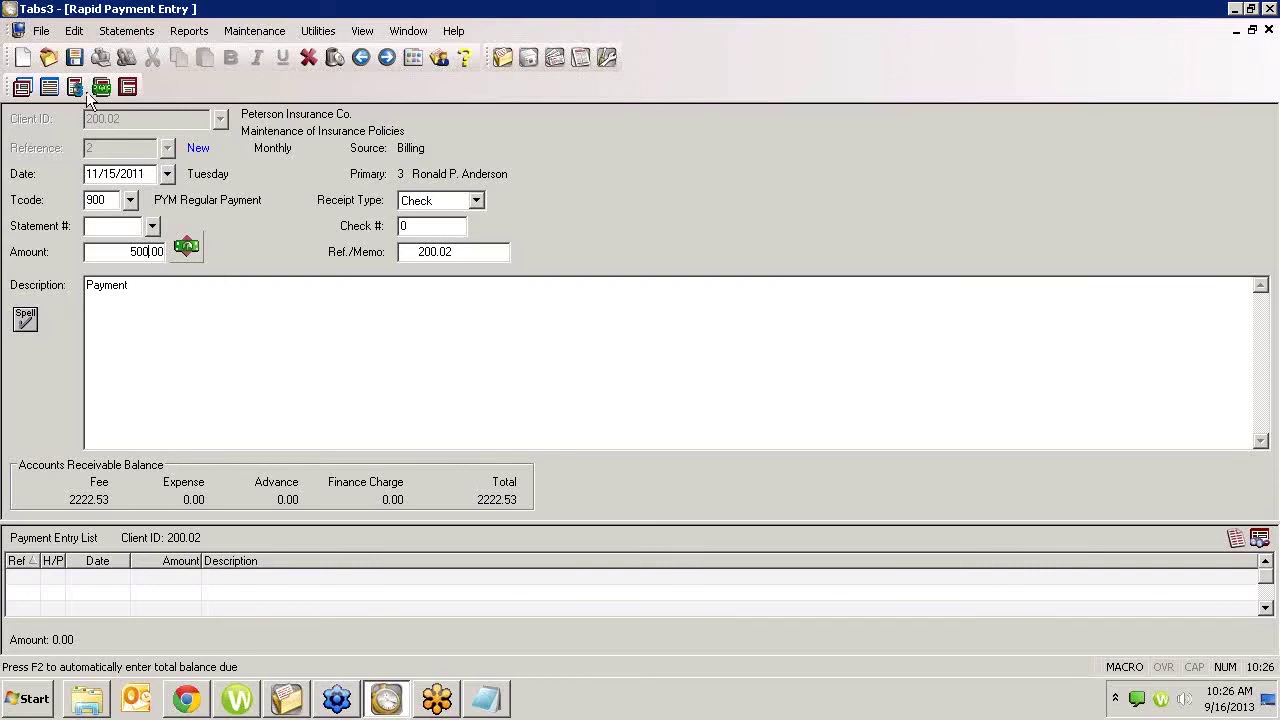
pyautogui.click(76, 58)
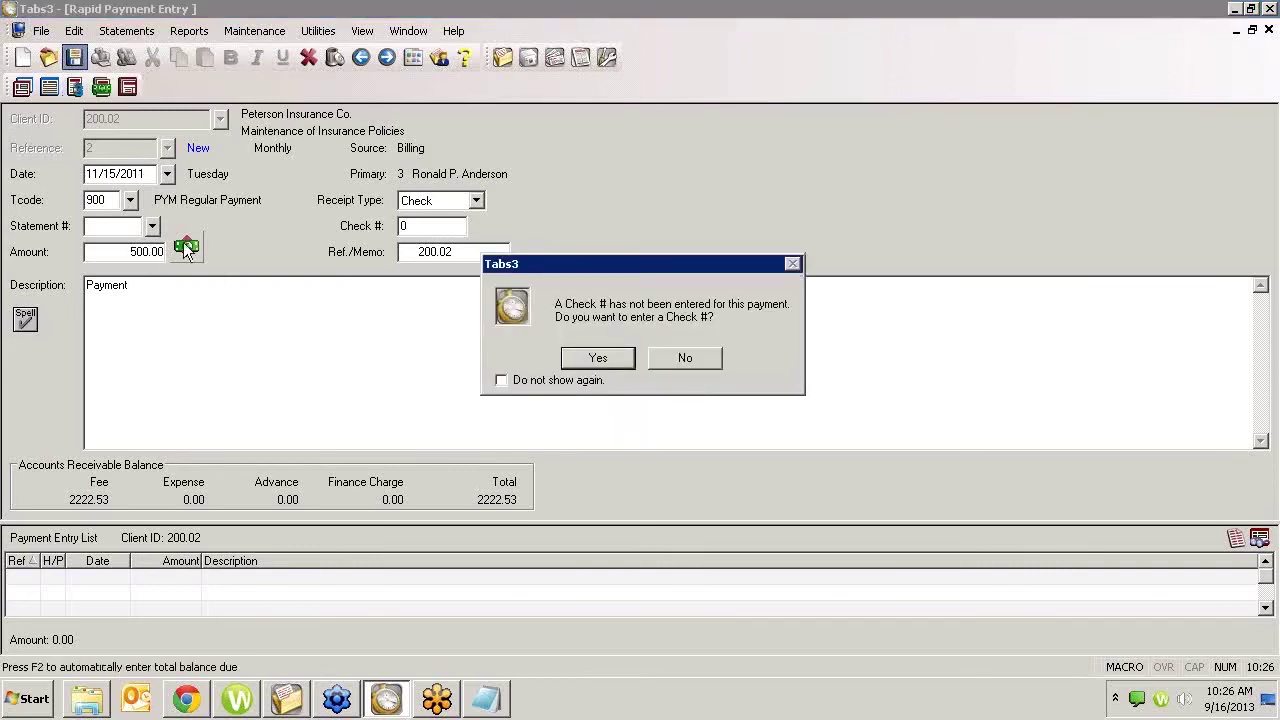
pyautogui.click(674, 361)
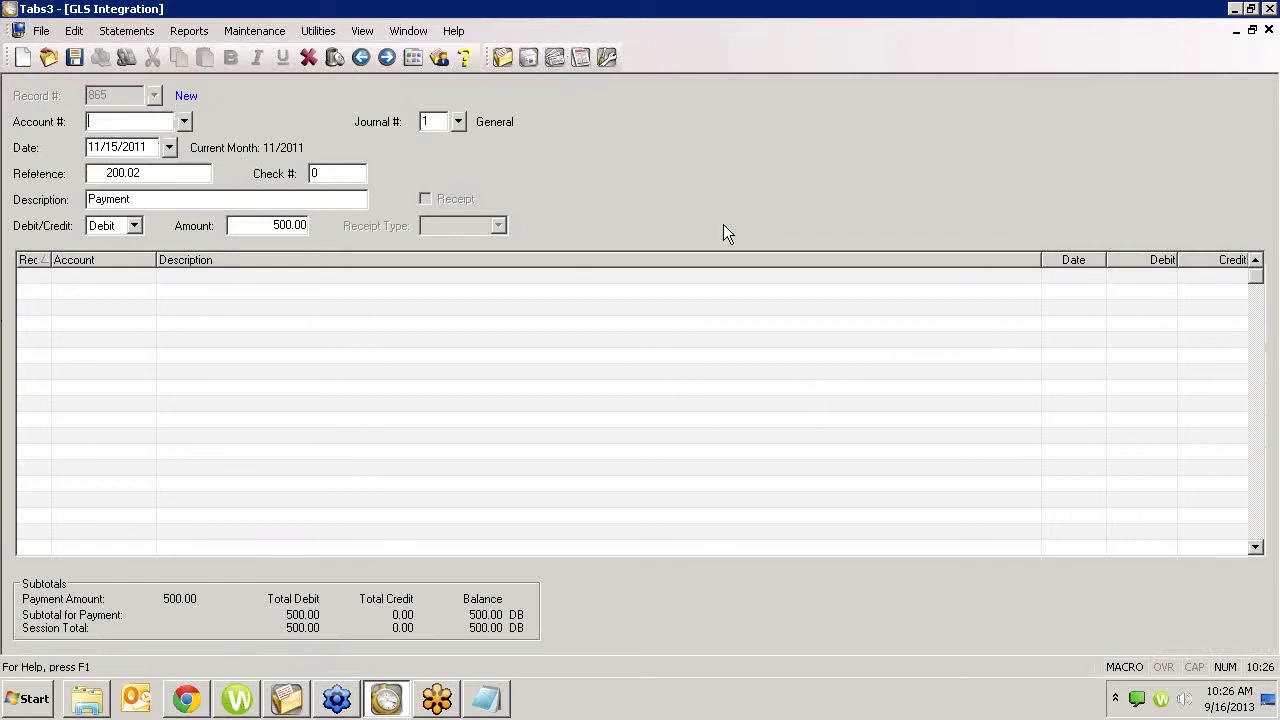
# Close the GLS journal entry for the payment without saving it, accepting the mismatch with the payment amount.
pyautogui.click(1268, 29)
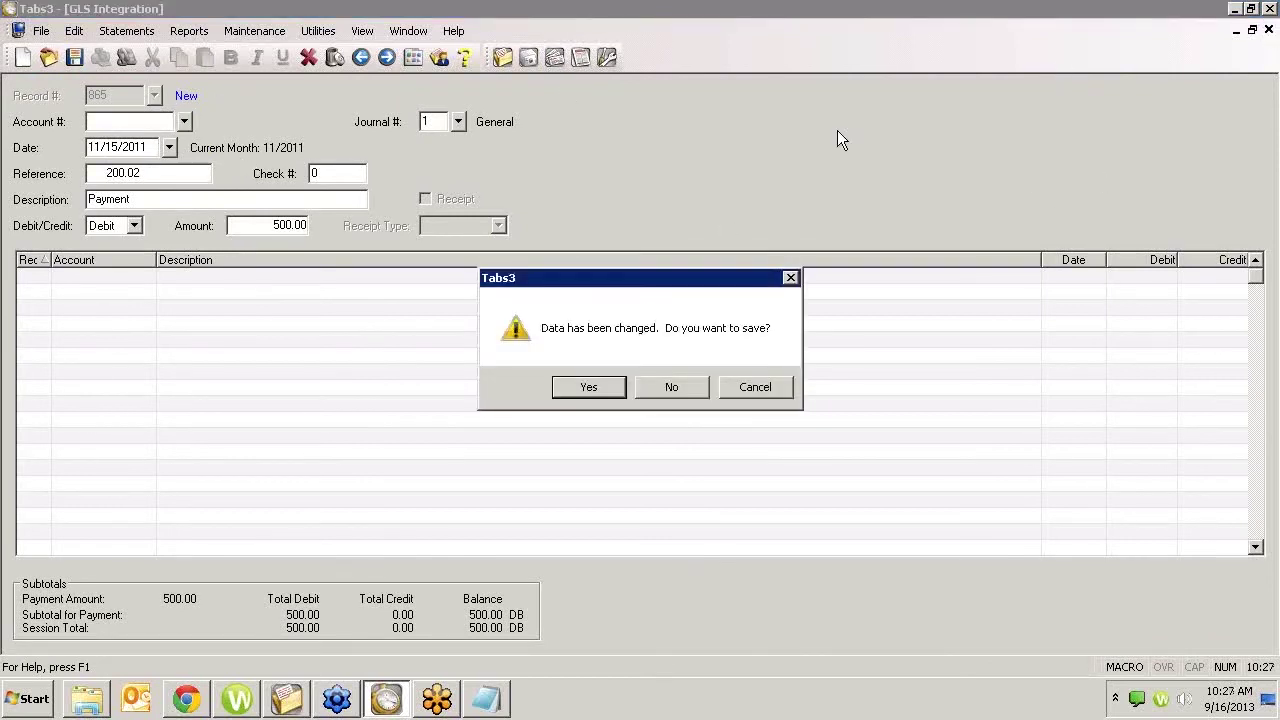
pyautogui.click(665, 387)
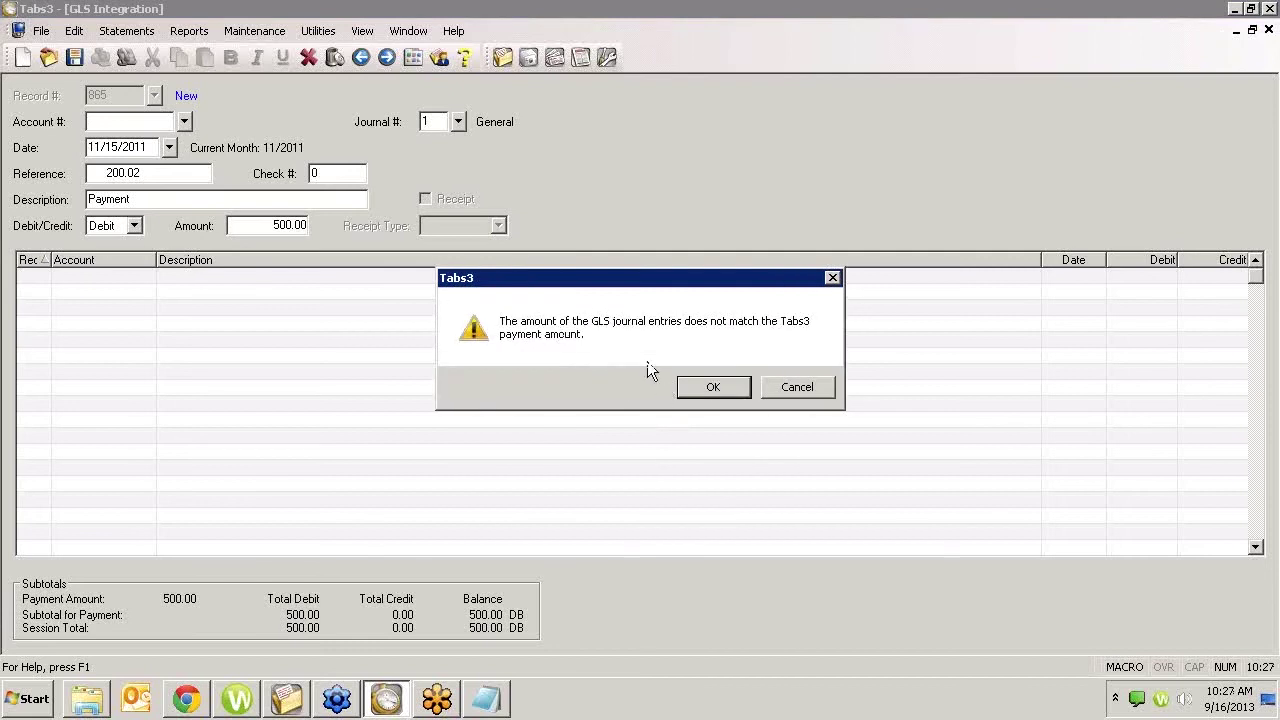
pyautogui.click(735, 387)
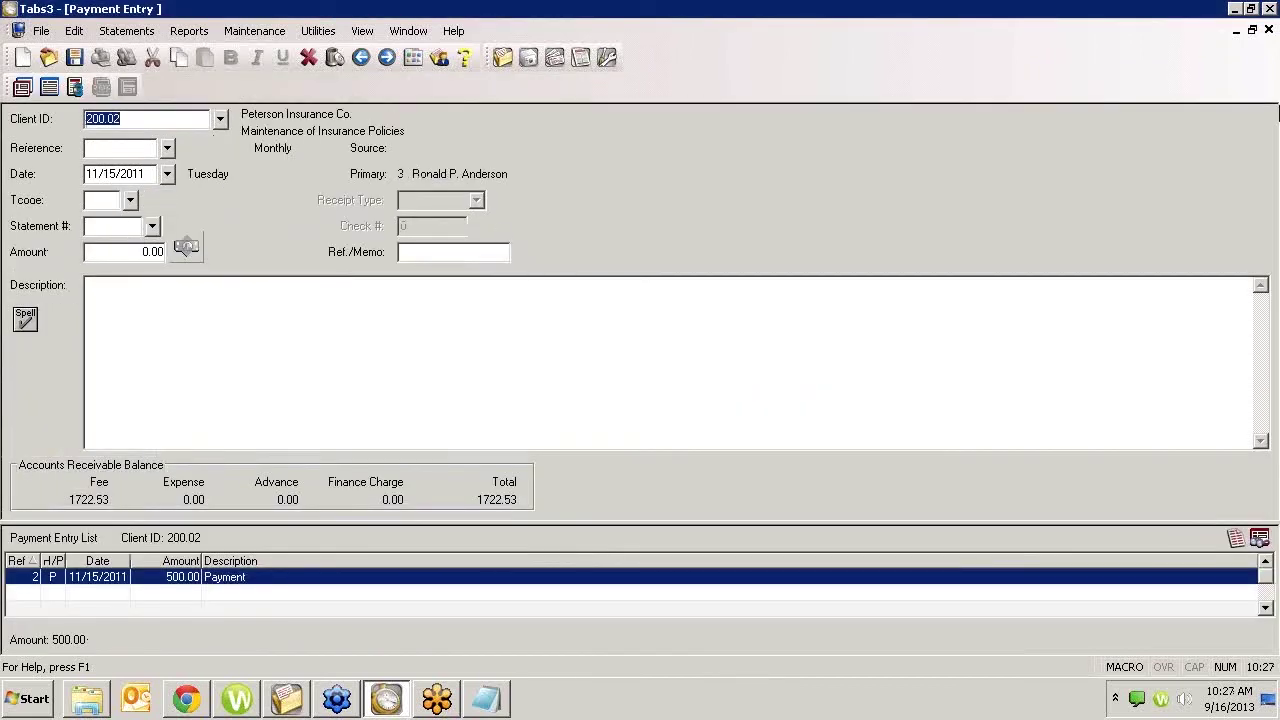
# Leave payment entry without running the verification list, close Client Manager, and return to the Integration tasks.
pyautogui.click(1268, 29)
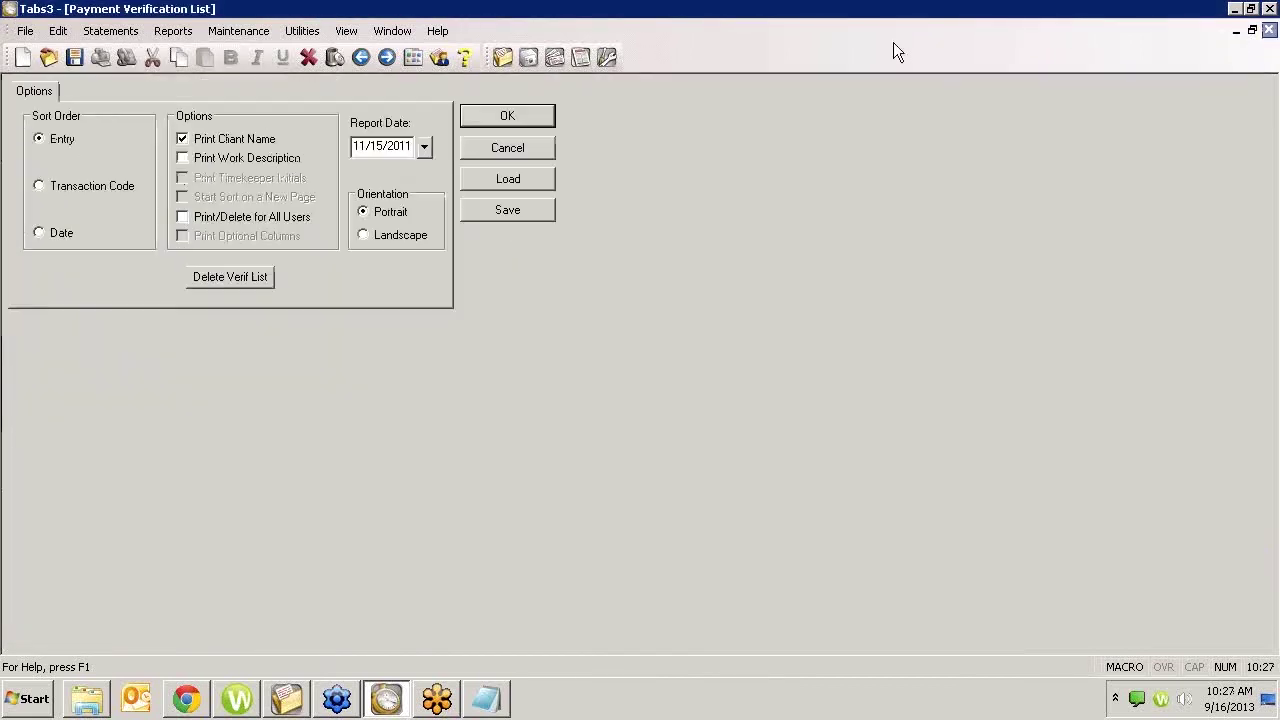
pyautogui.click(491, 148)
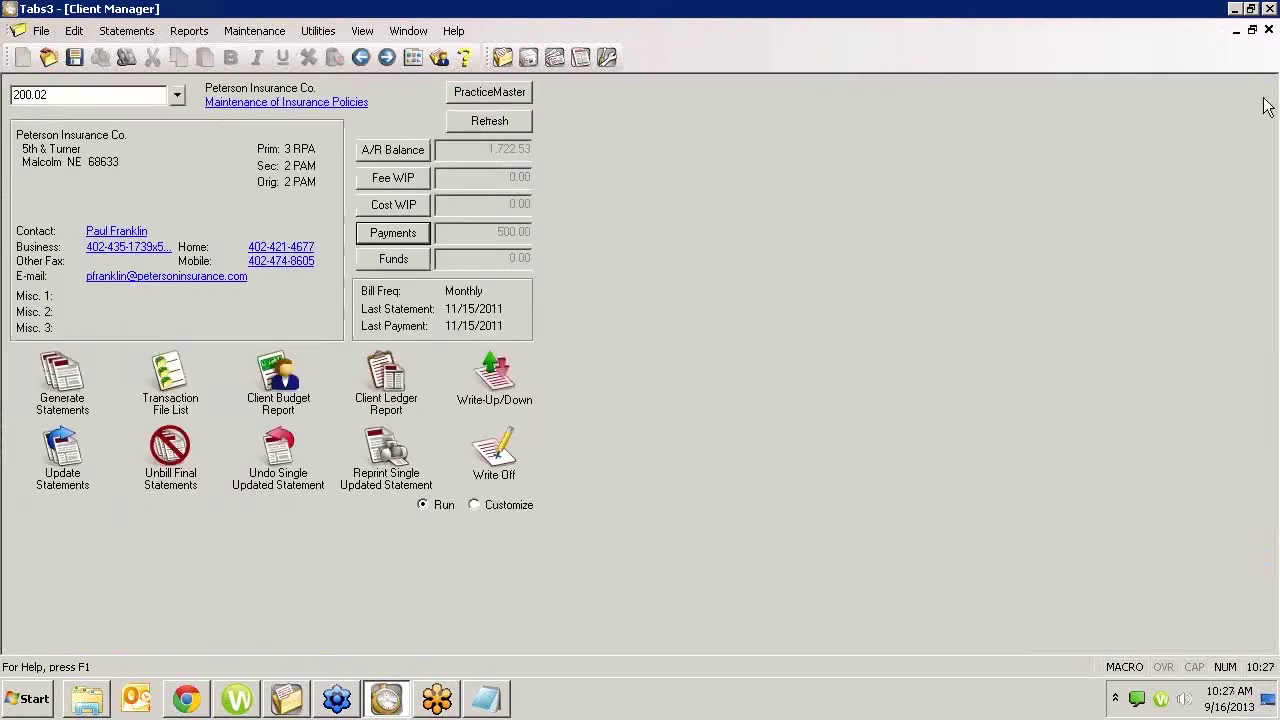
pyautogui.click(1268, 29)
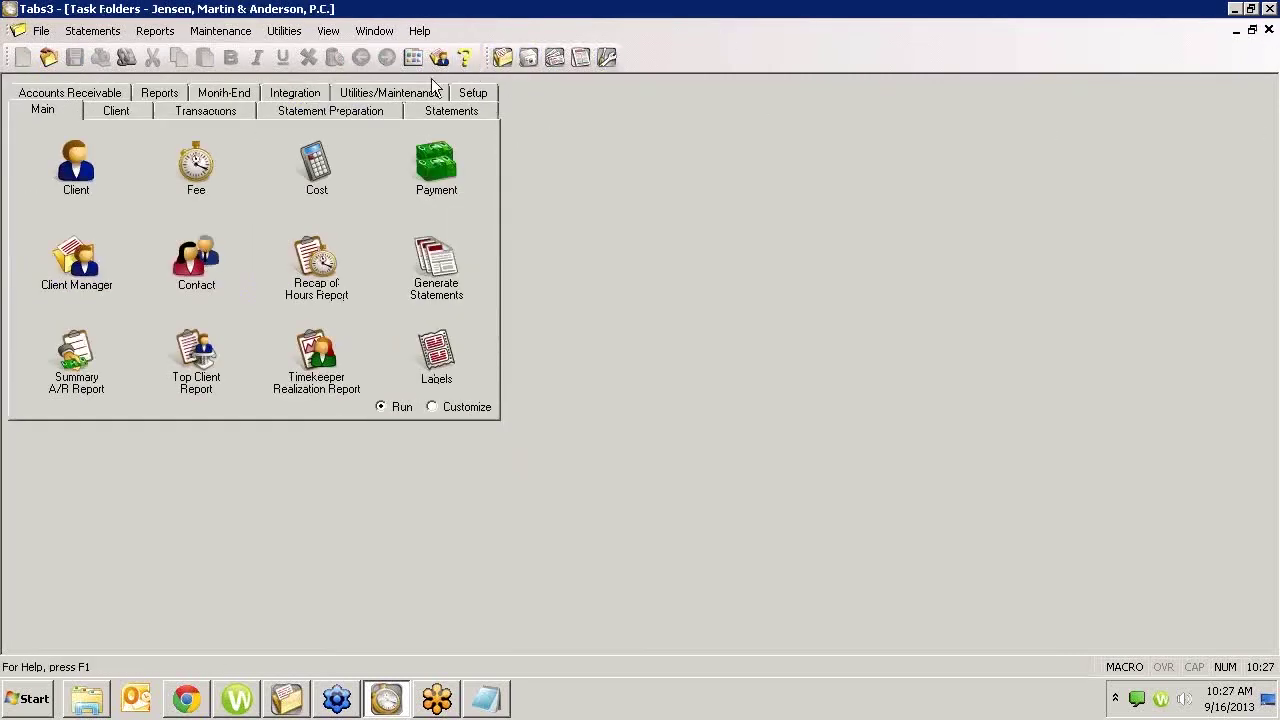
pyautogui.click(295, 92)
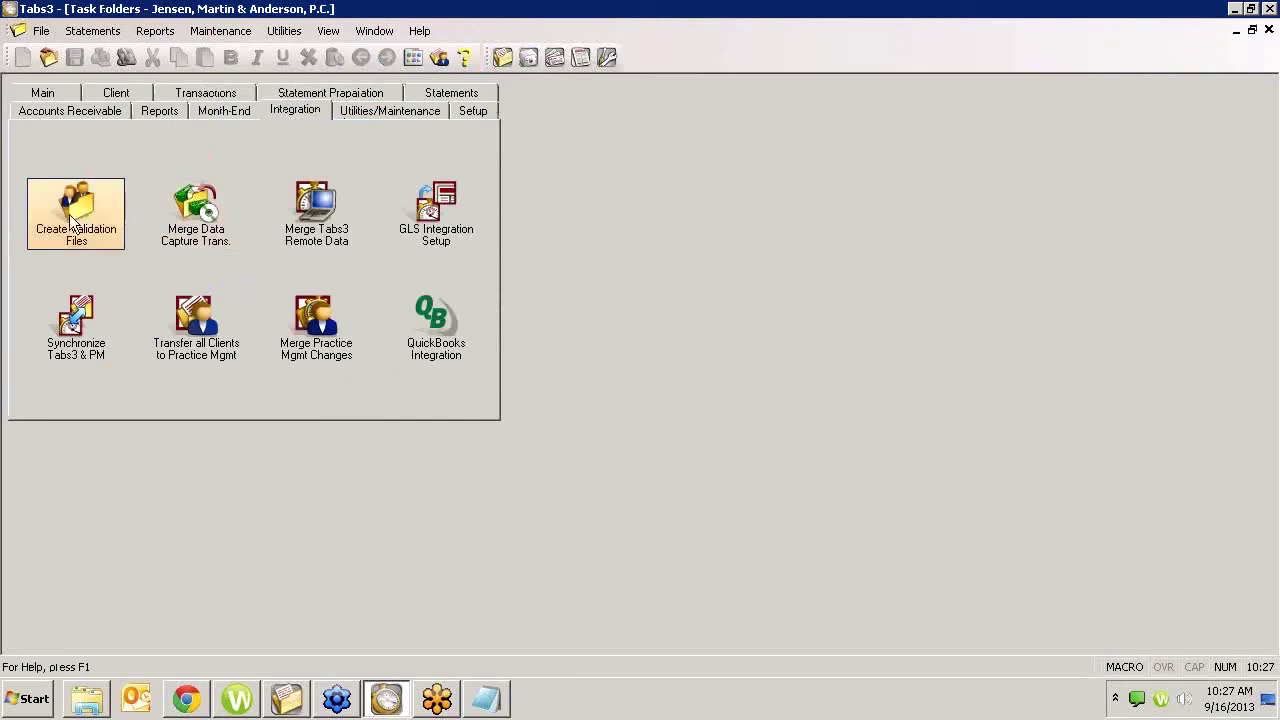
# In the GLS payment integration setup, assign 1110.00 Operating Account as the debit account for fees.
pyautogui.click(420, 216)
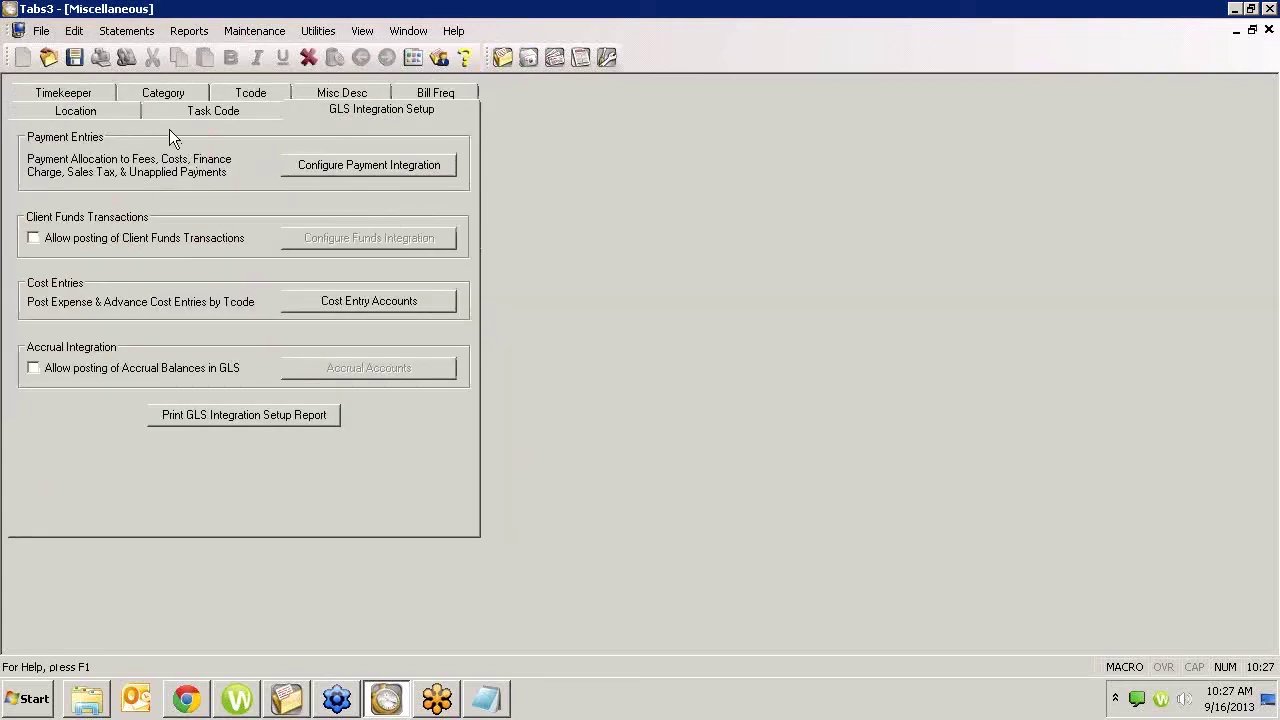
pyautogui.click(314, 168)
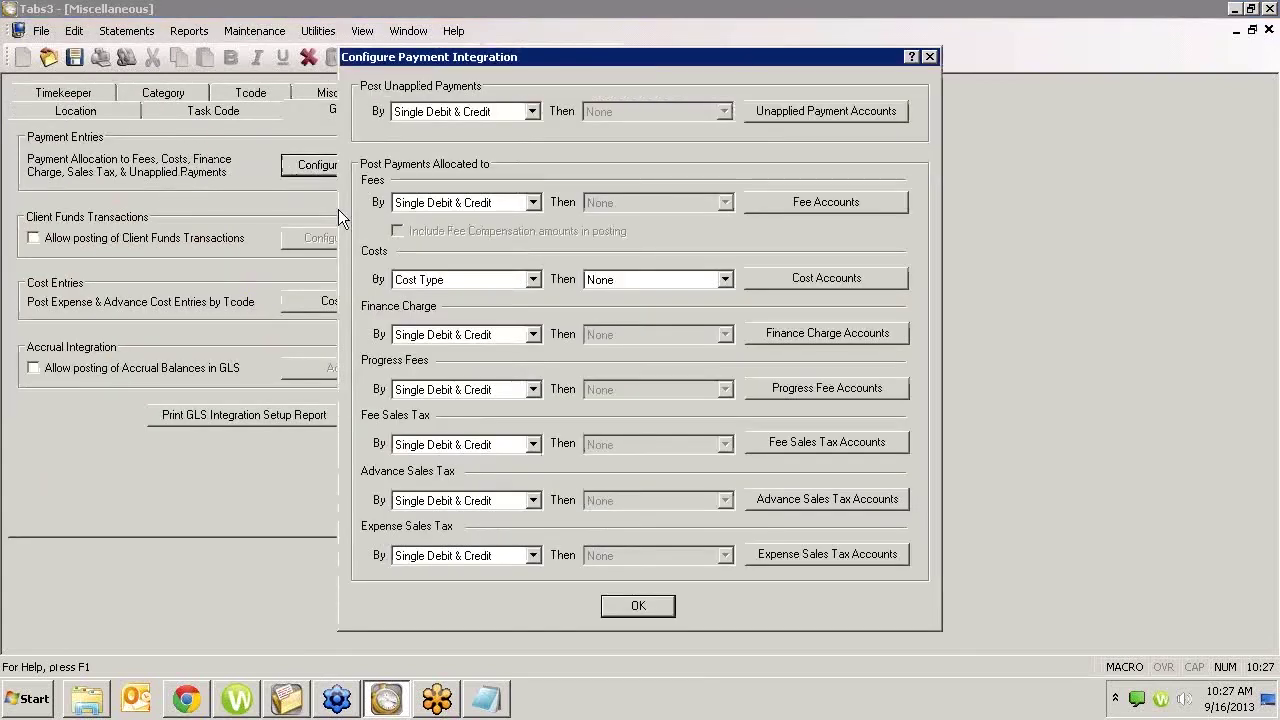
pyautogui.click(780, 202)
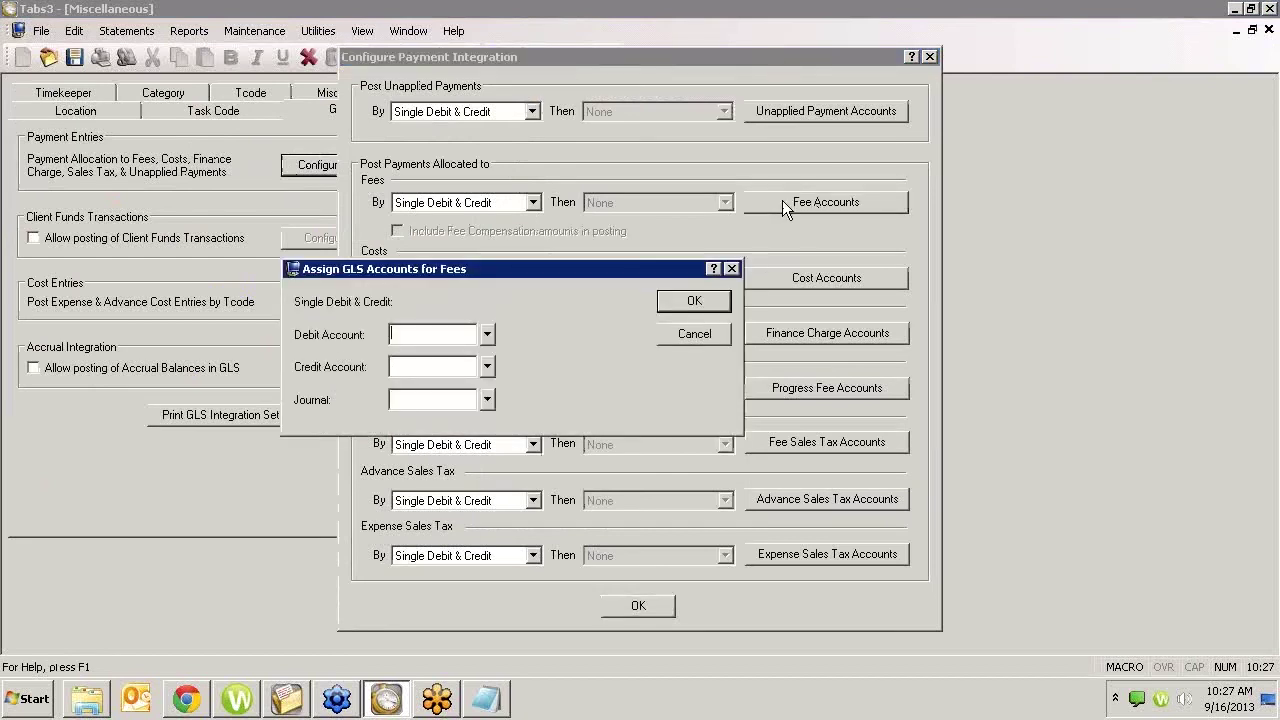
pyautogui.click(487, 334)
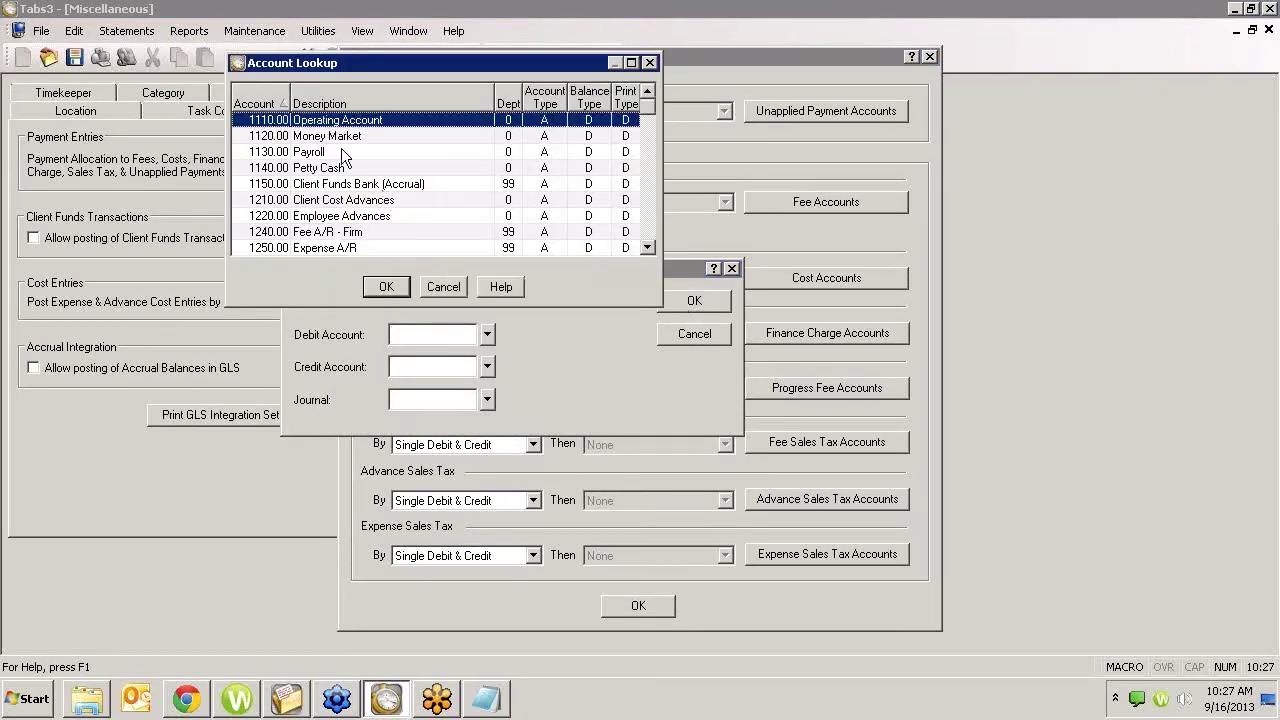
pyautogui.doubleClick(320, 120)
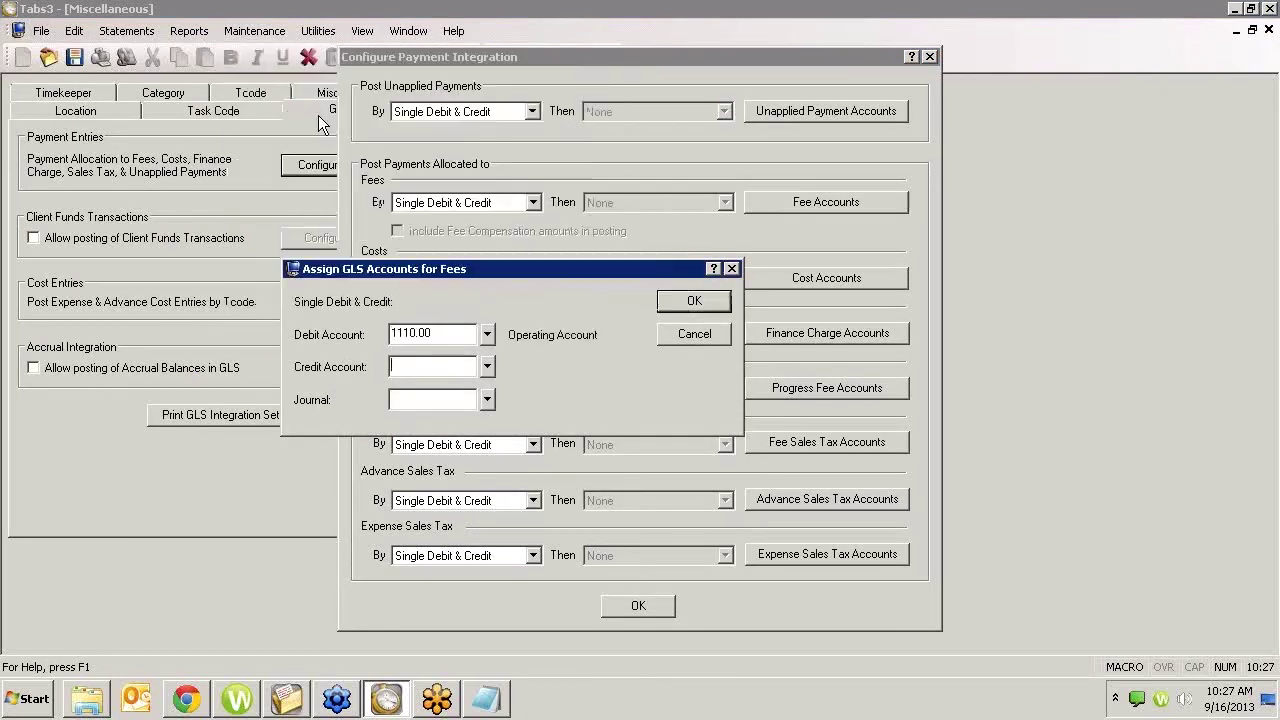
# Assign 4100.00 Fee Income as the fees credit account with journal 2, save the assignment, and close the GLS integration setup.
pyautogui.click(486, 367)
pyautogui.scroll(-6, 350, 212)
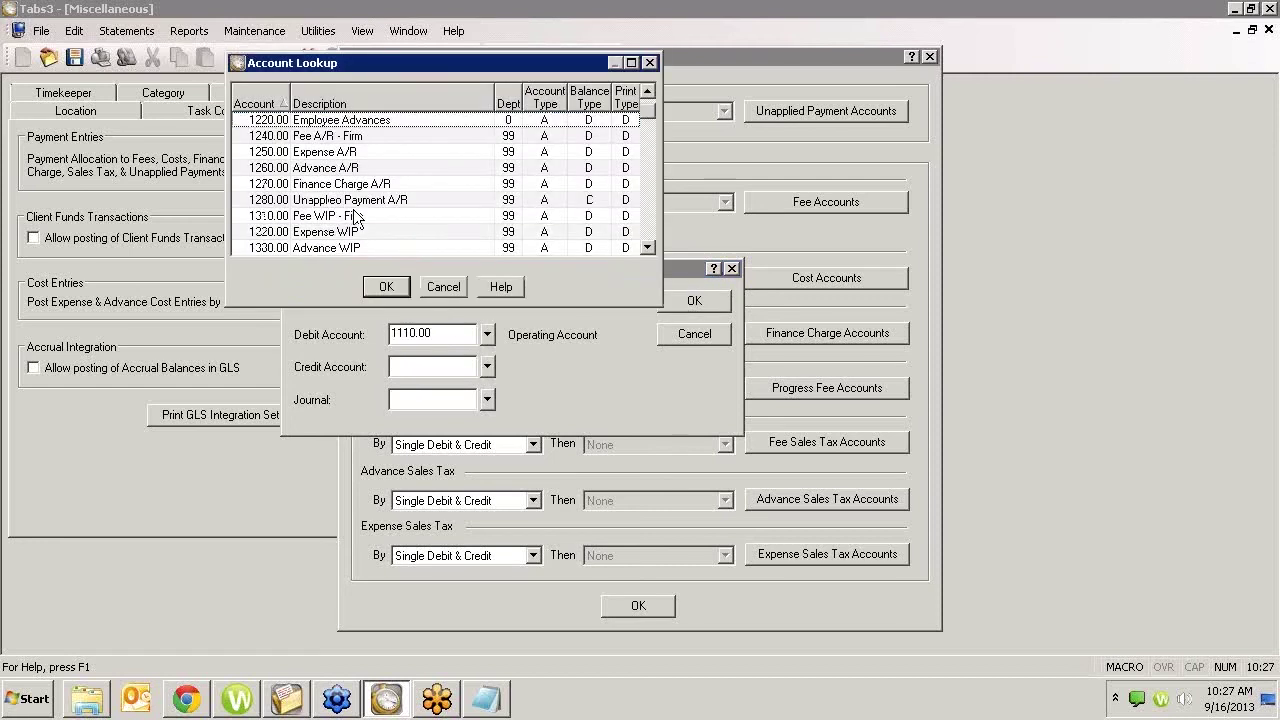
pyautogui.scroll(-12, 355, 218)
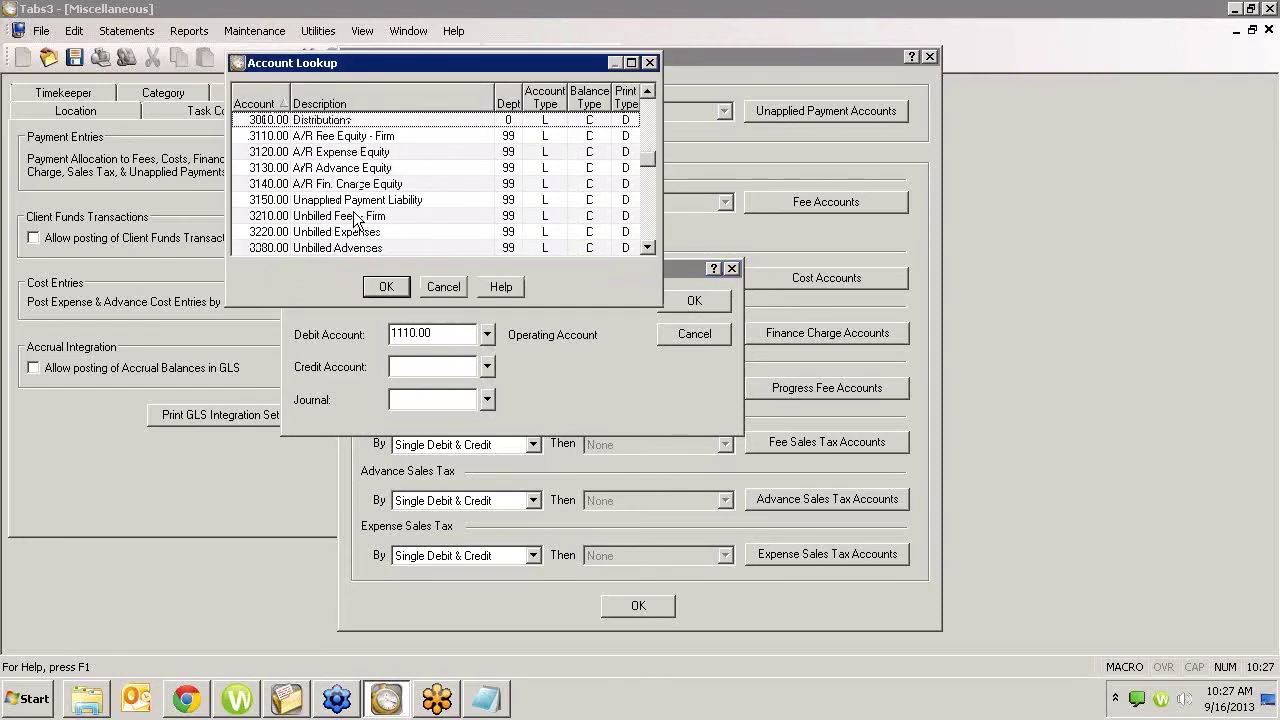
pyautogui.scroll(-2, 355, 218)
pyautogui.click(305, 152)
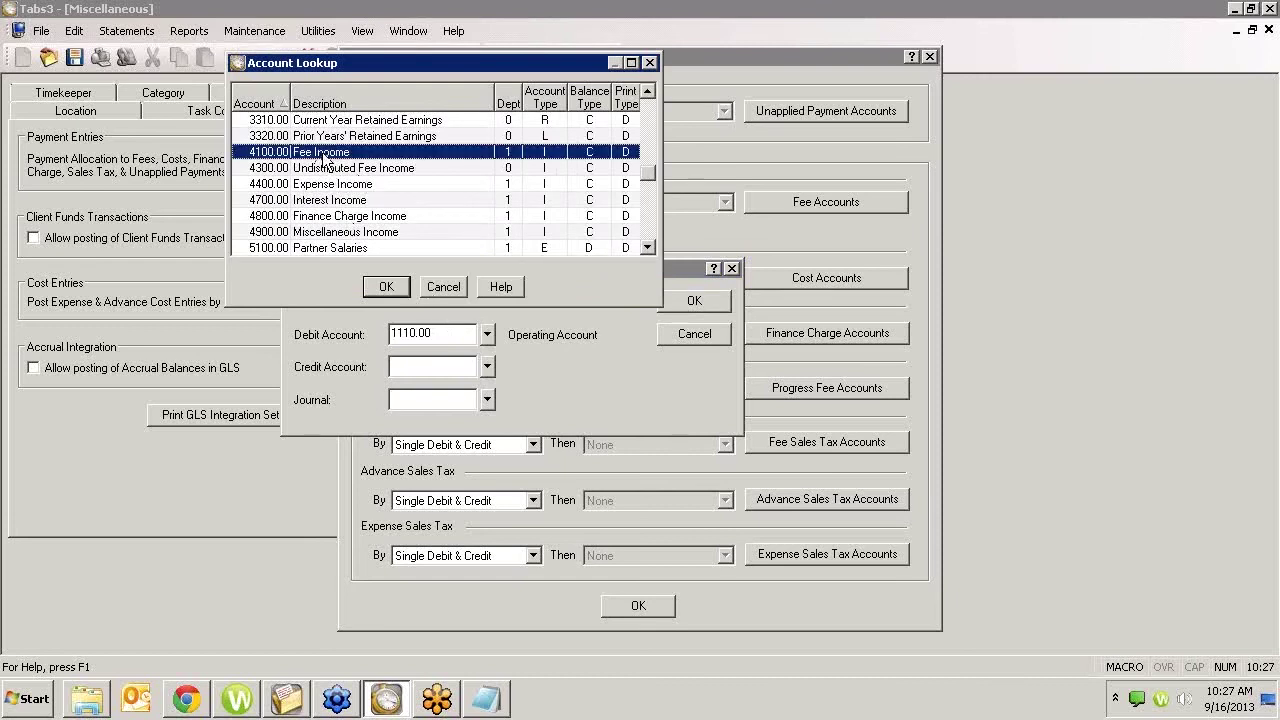
pyautogui.doubleClick(330, 158)
pyautogui.write('2')
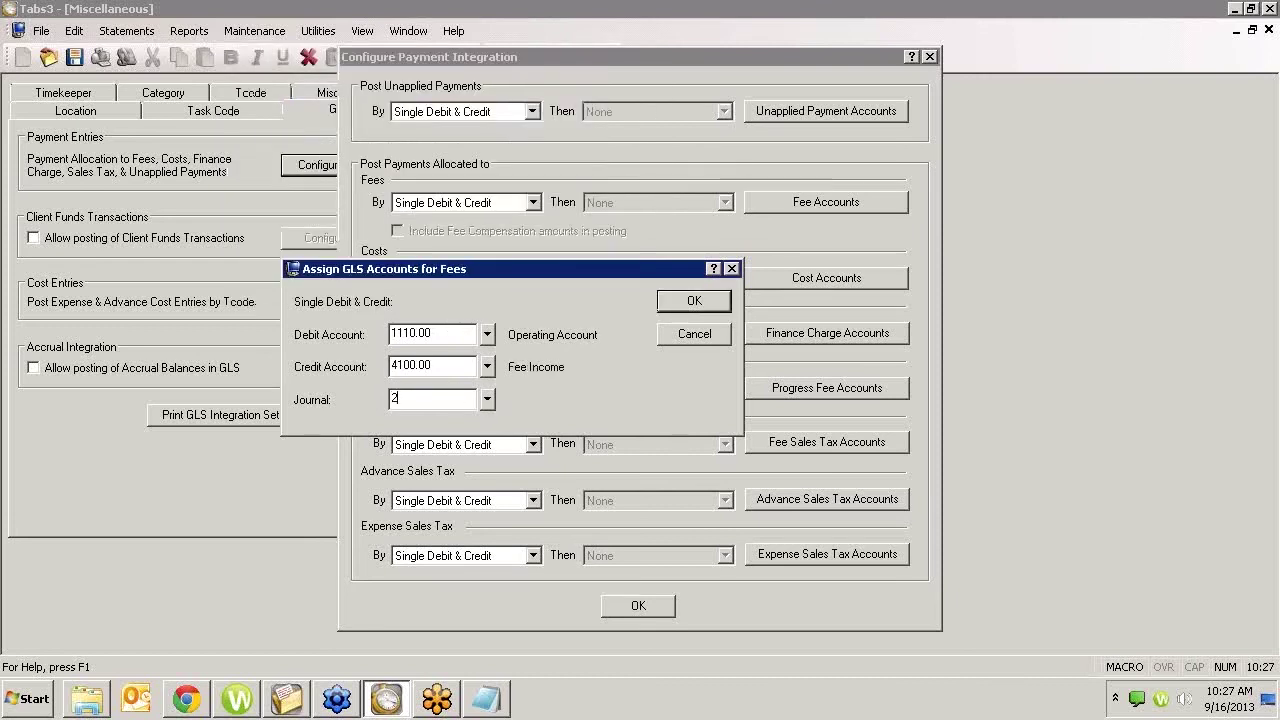
pyautogui.click(684, 300)
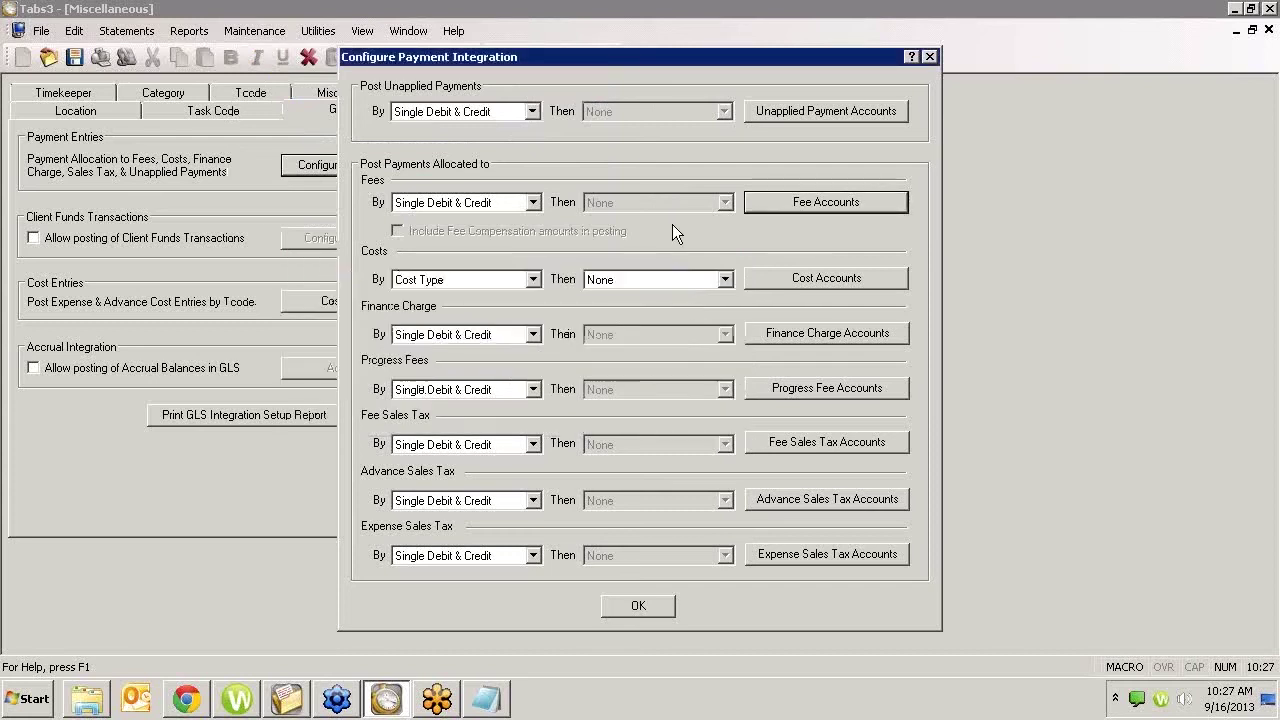
pyautogui.click(638, 605)
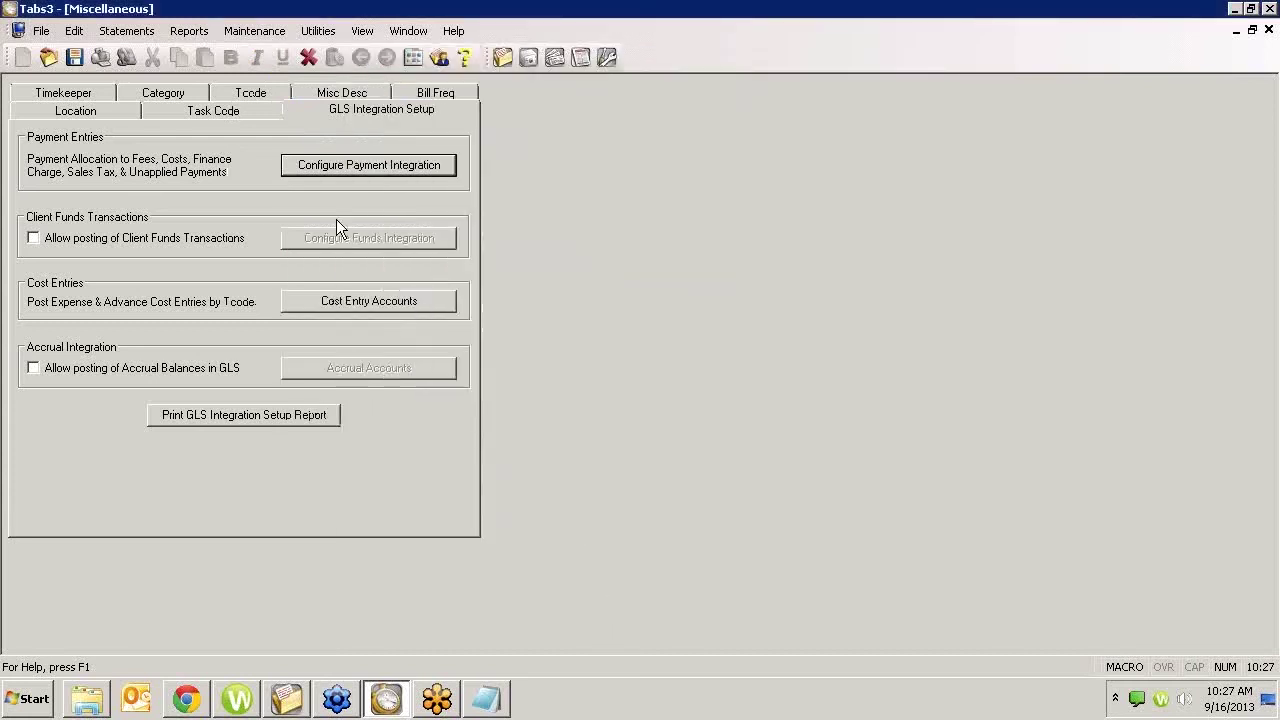
pyautogui.click(1269, 31)
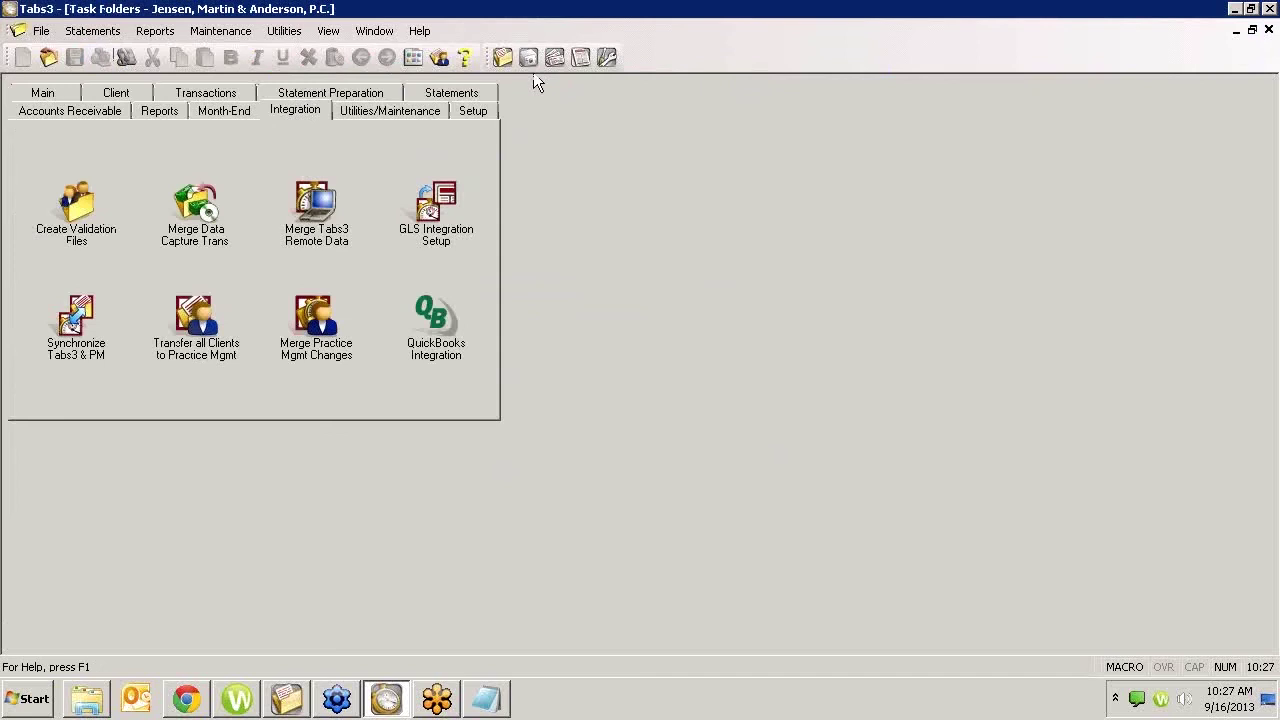
# Record a new 500.00 payment for Peterson Insurance Co. with the default date and transaction code, saving it without a check number.
pyautogui.click(30, 90)
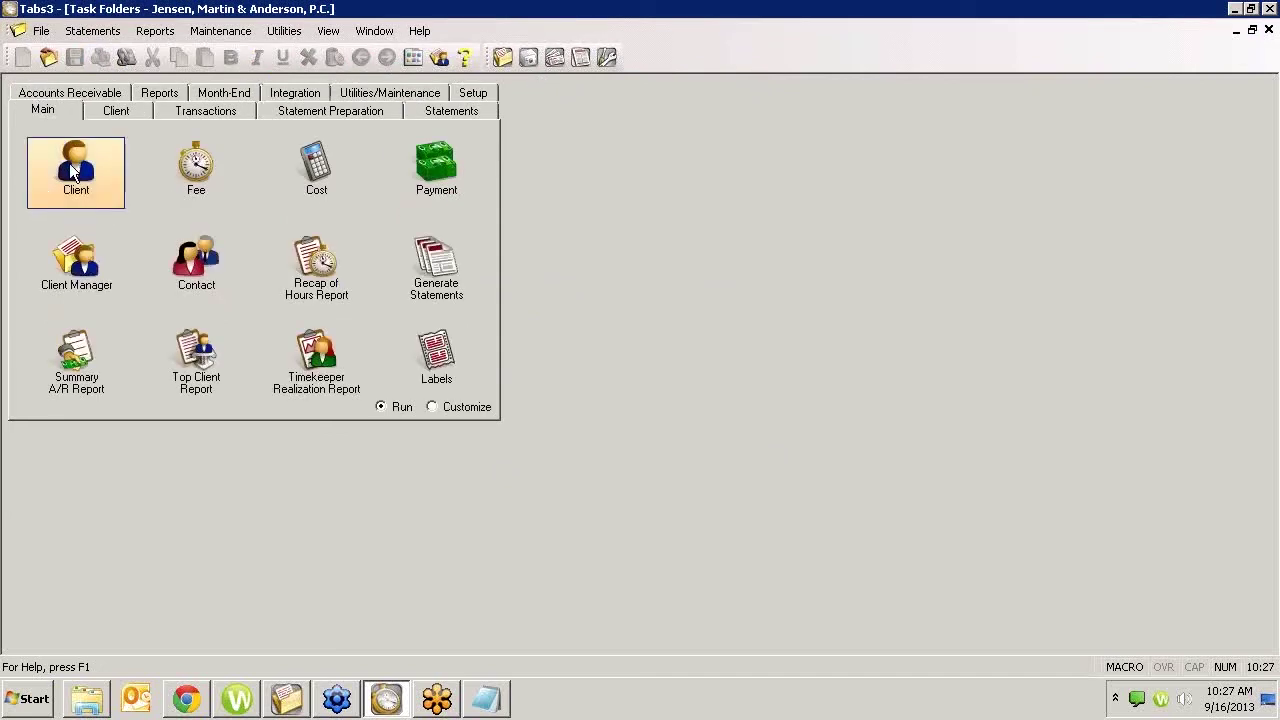
pyautogui.click(436, 168)
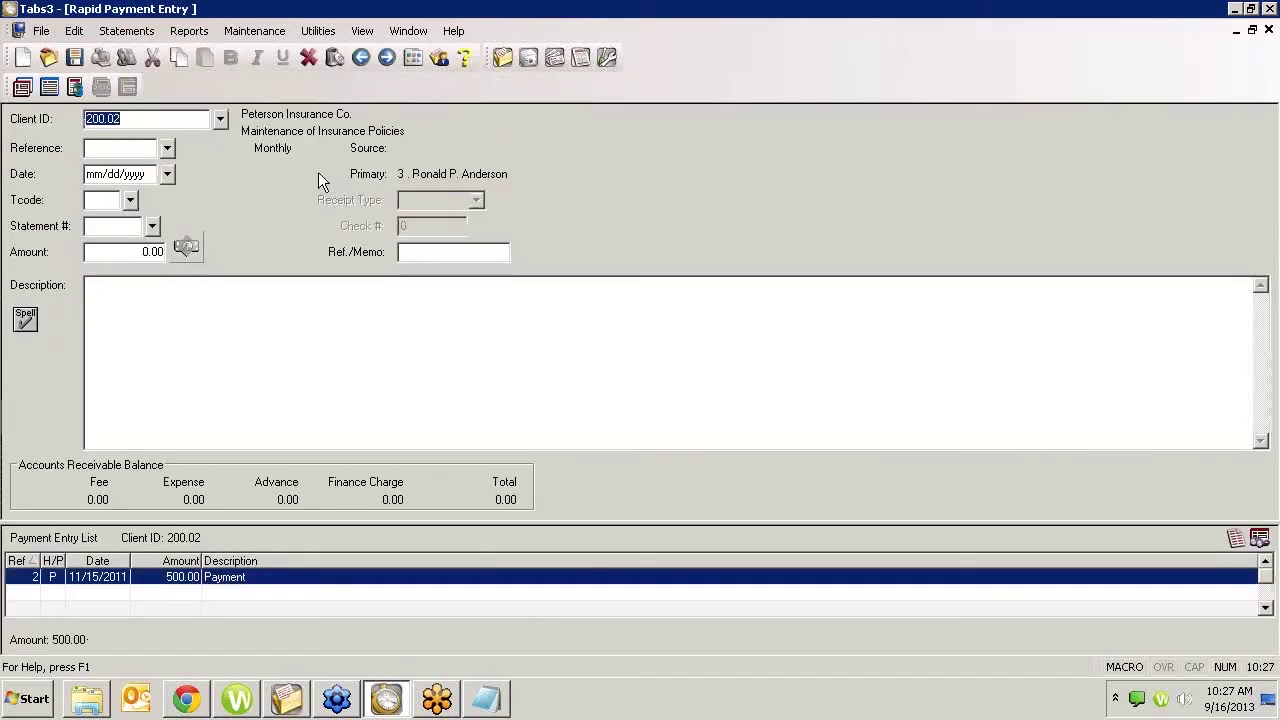
pyautogui.press('Return')
pyautogui.press('Return')
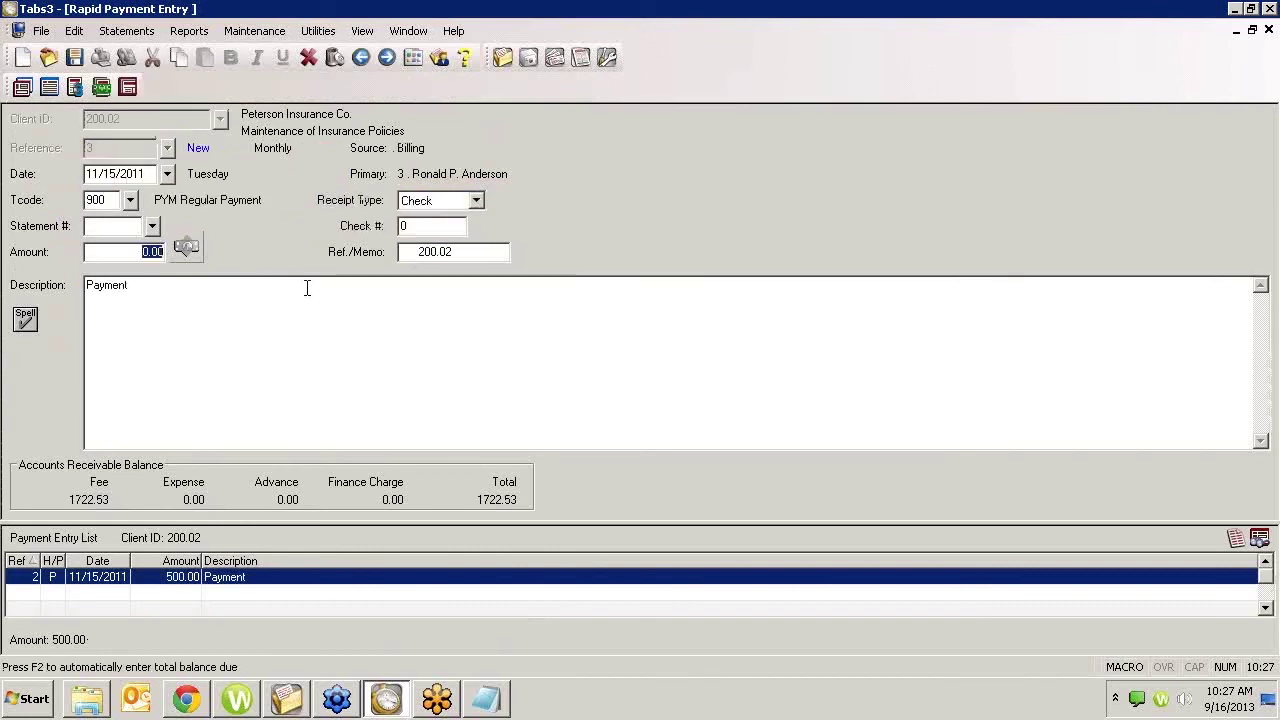
pyautogui.write('500')
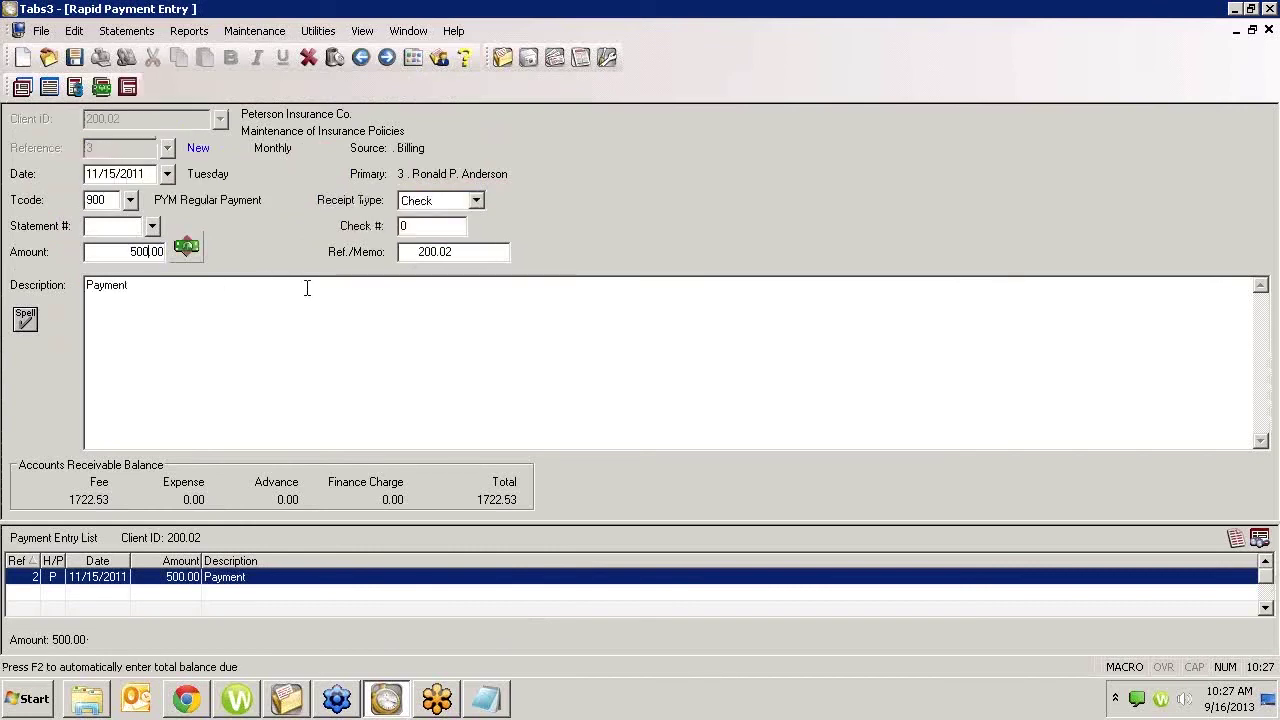
pyautogui.click(74, 57)
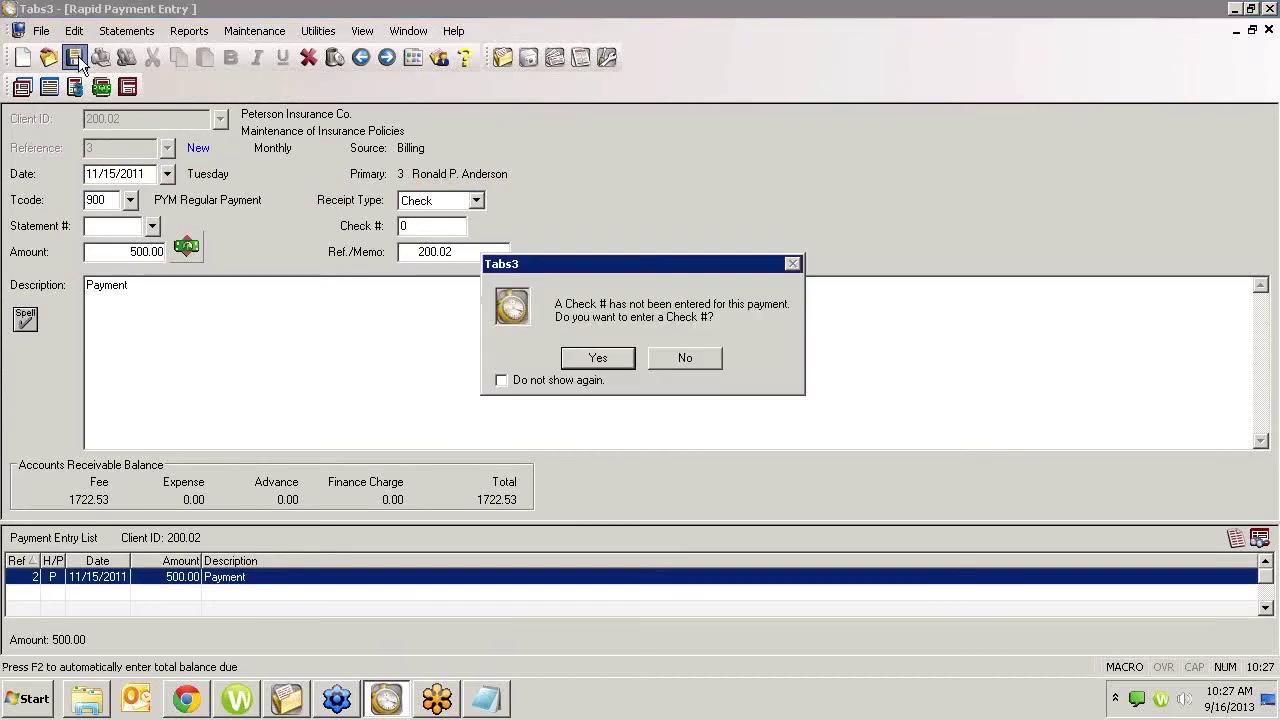
pyautogui.click(686, 357)
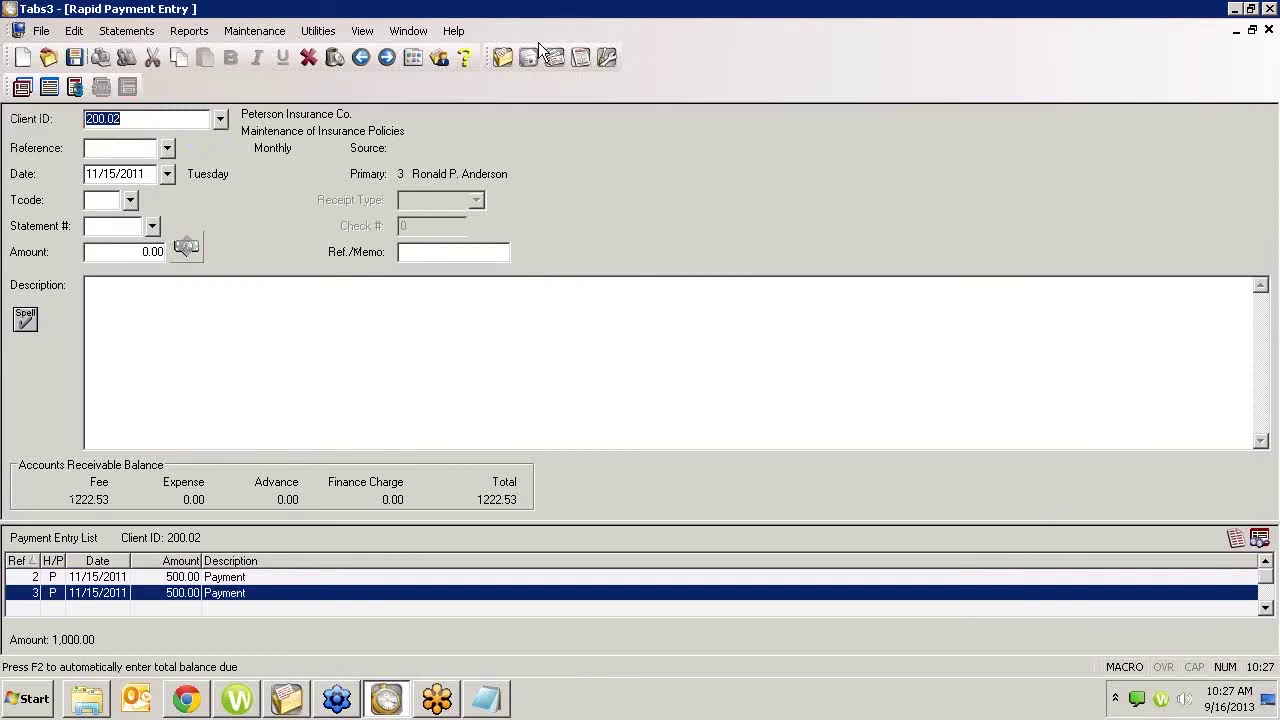
# Switch to GLS, dismissing the missing configuration file warning and the sample data notice.
pyautogui.click(580, 57)
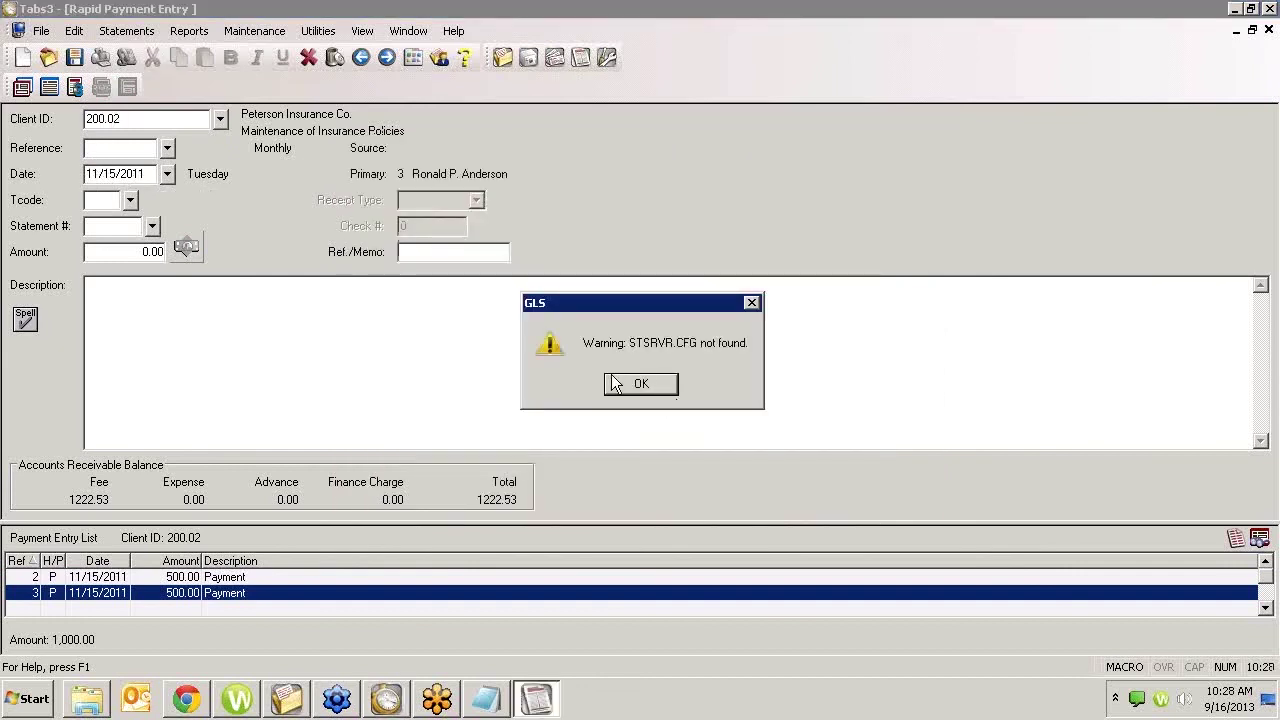
pyautogui.click(641, 387)
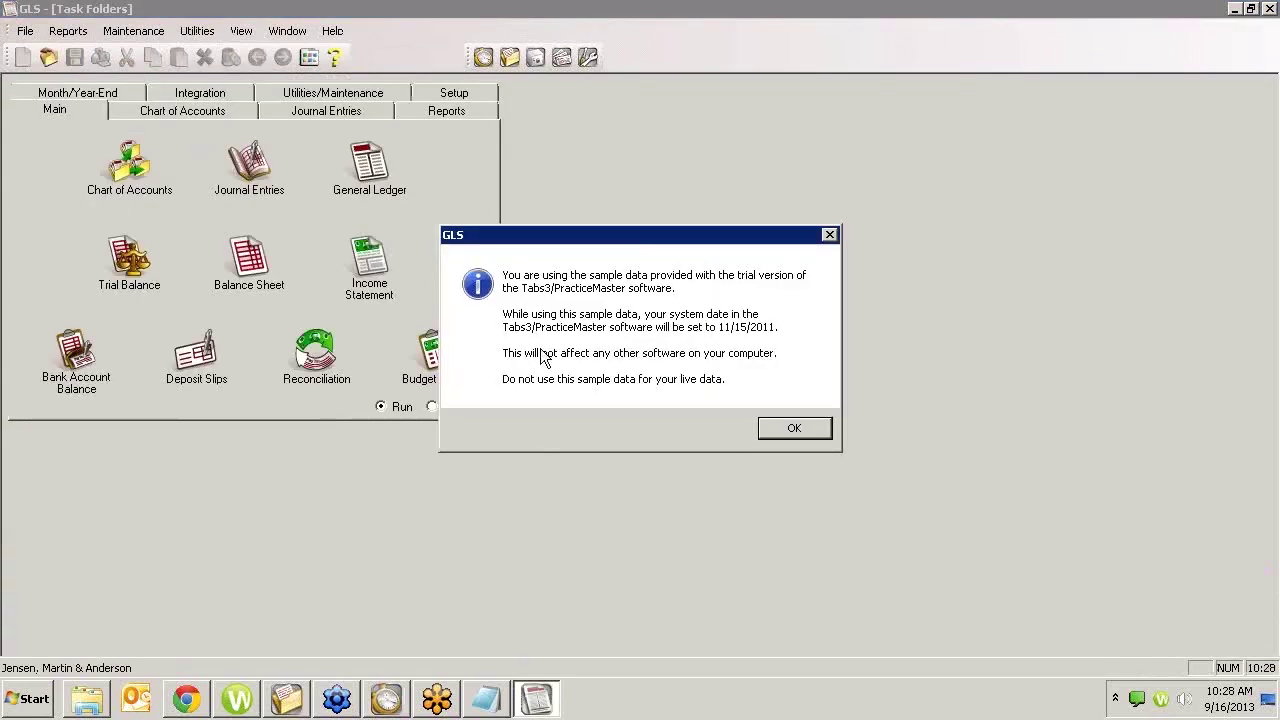
pyautogui.click(794, 428)
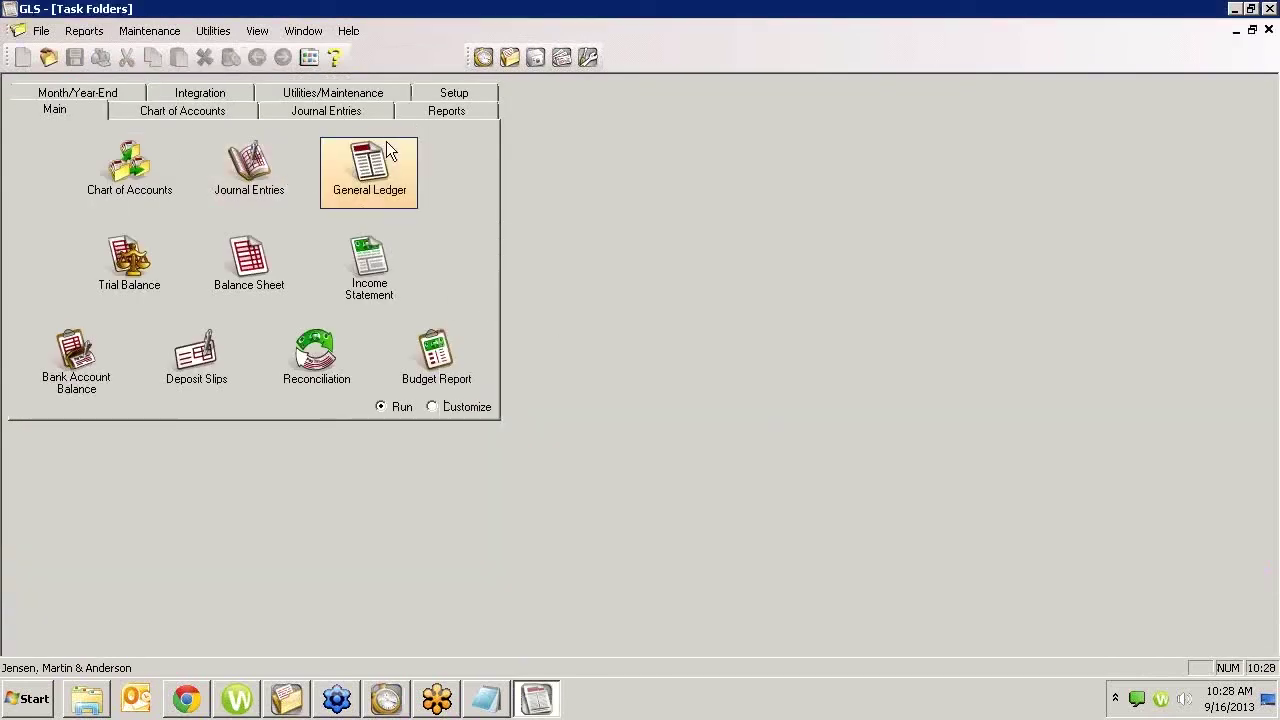
# Preview a General Ledger report for account 1110, keeping the default November 2011 date range.
pyautogui.click(347, 172)
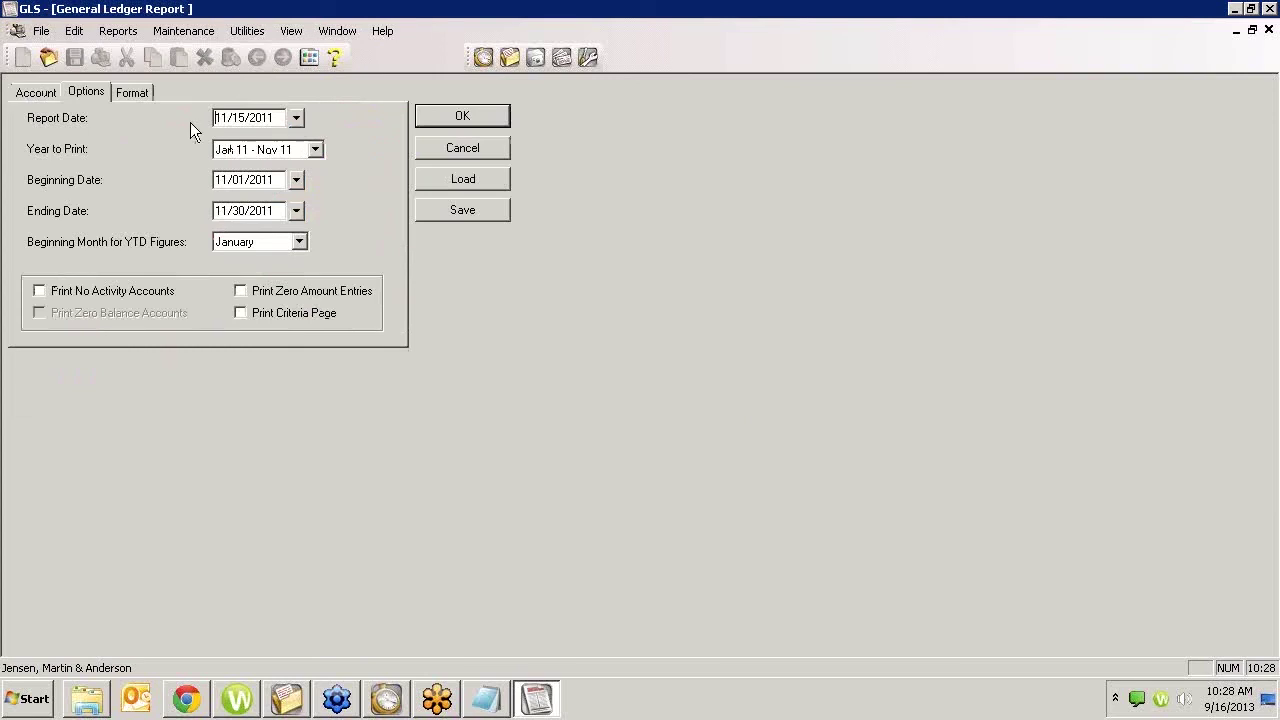
pyautogui.click(45, 92)
pyautogui.write('111')
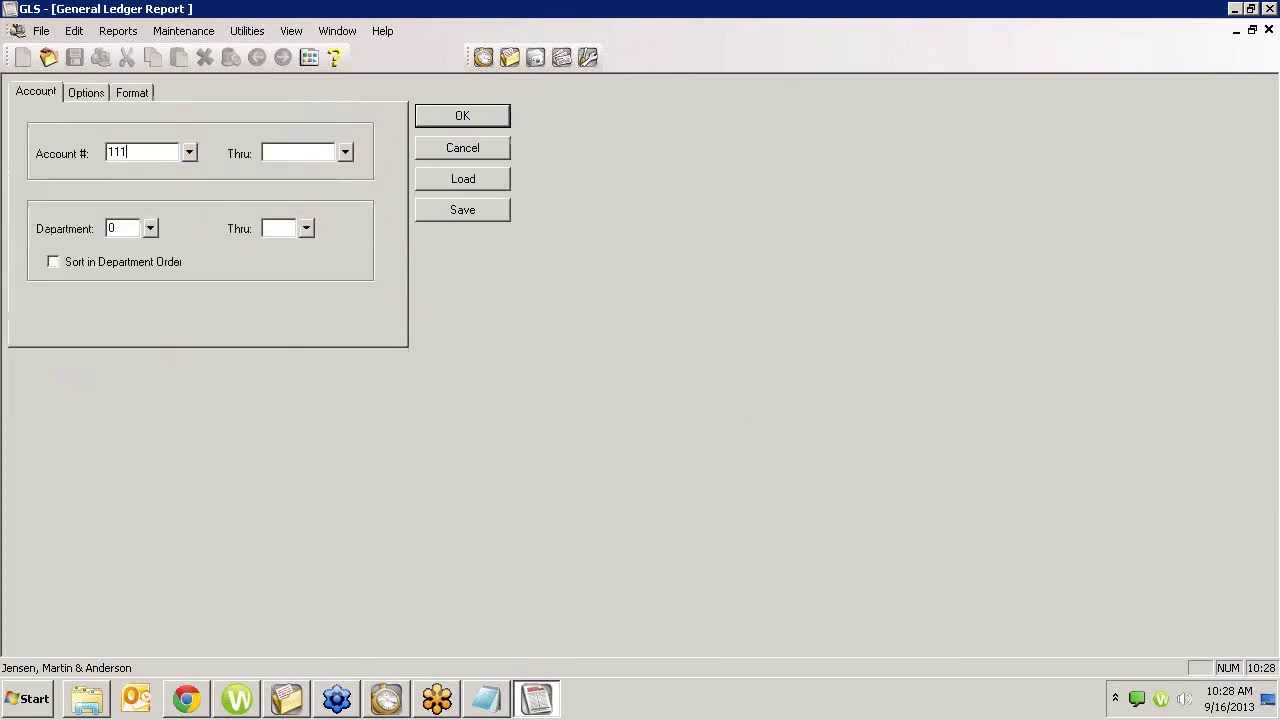
pyautogui.write('0')
pyautogui.press('Tab')
pyautogui.click(82, 93)
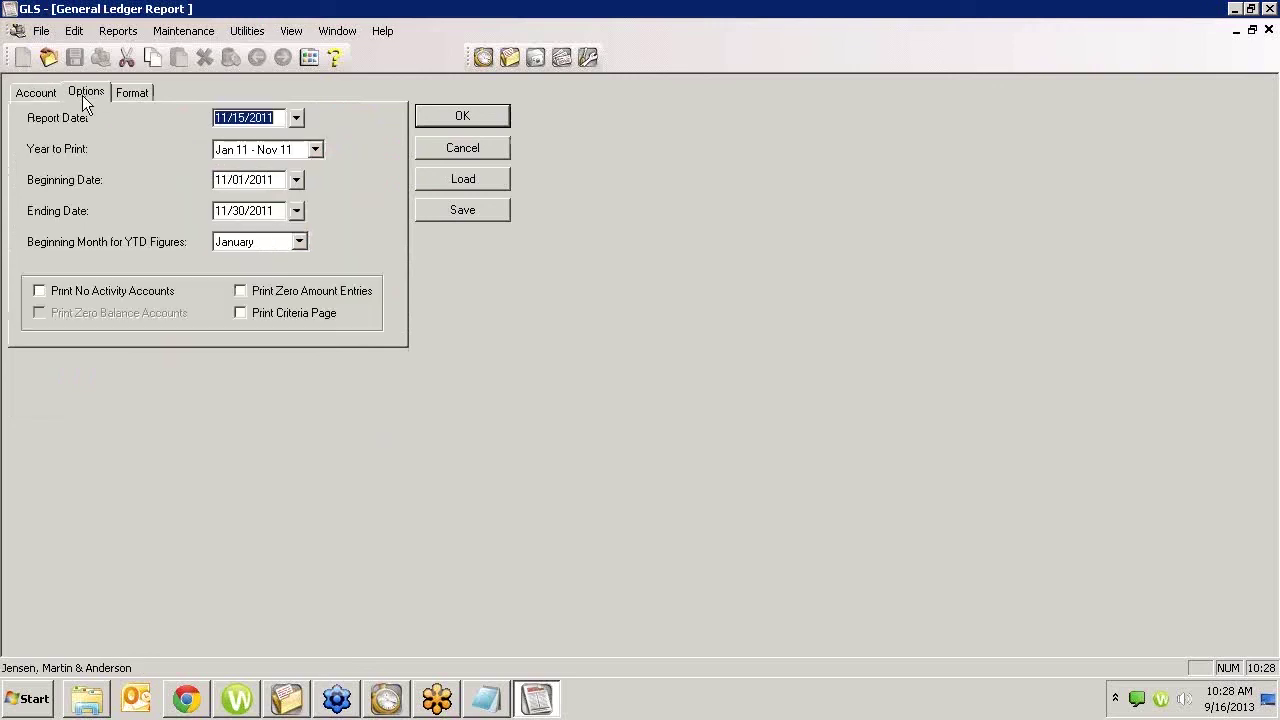
pyautogui.click(433, 116)
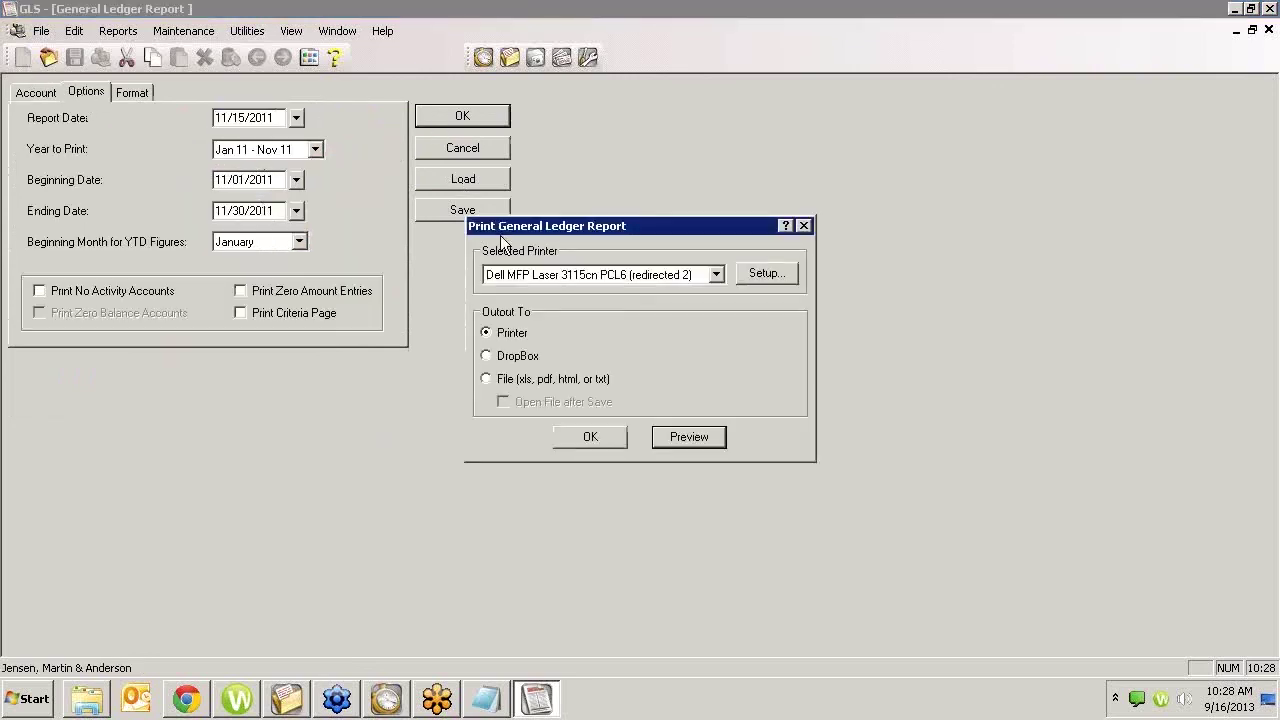
pyautogui.click(684, 434)
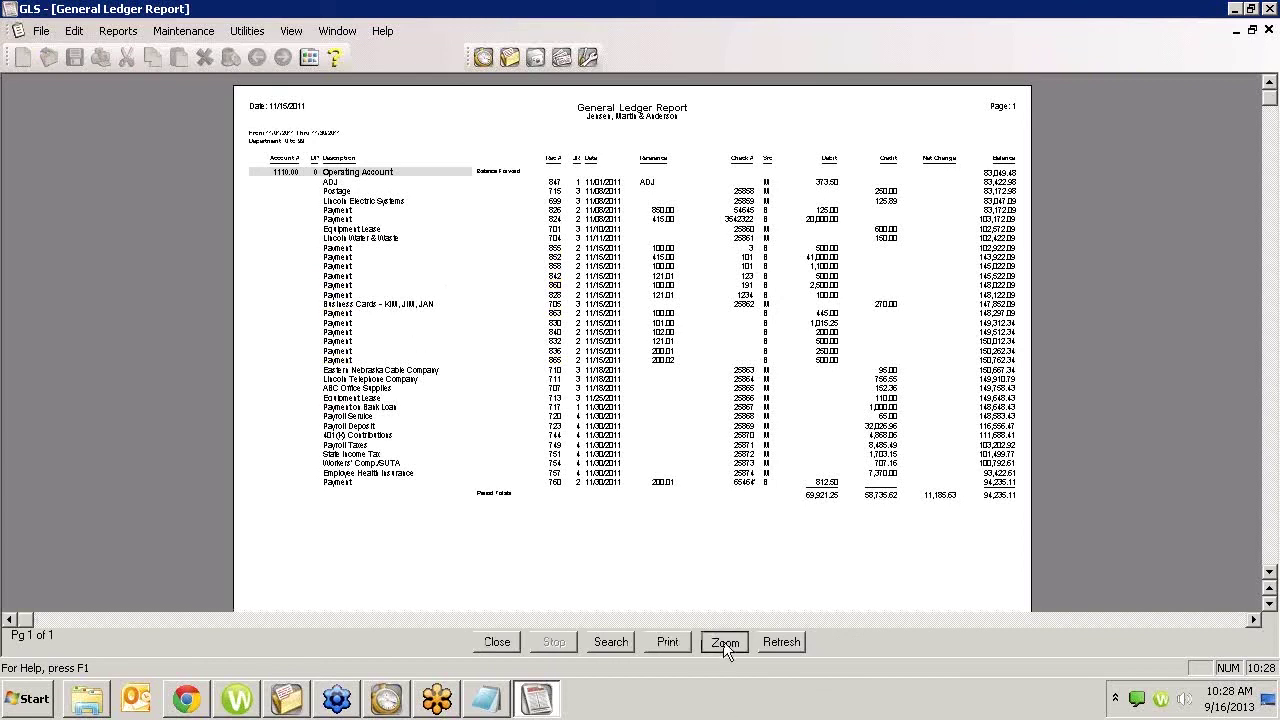
# Zoom the report to 200% and examine the journal entry behind the 11/15/2011 payment with record number 865.
pyautogui.click(723, 641)
pyautogui.click(464, 384)
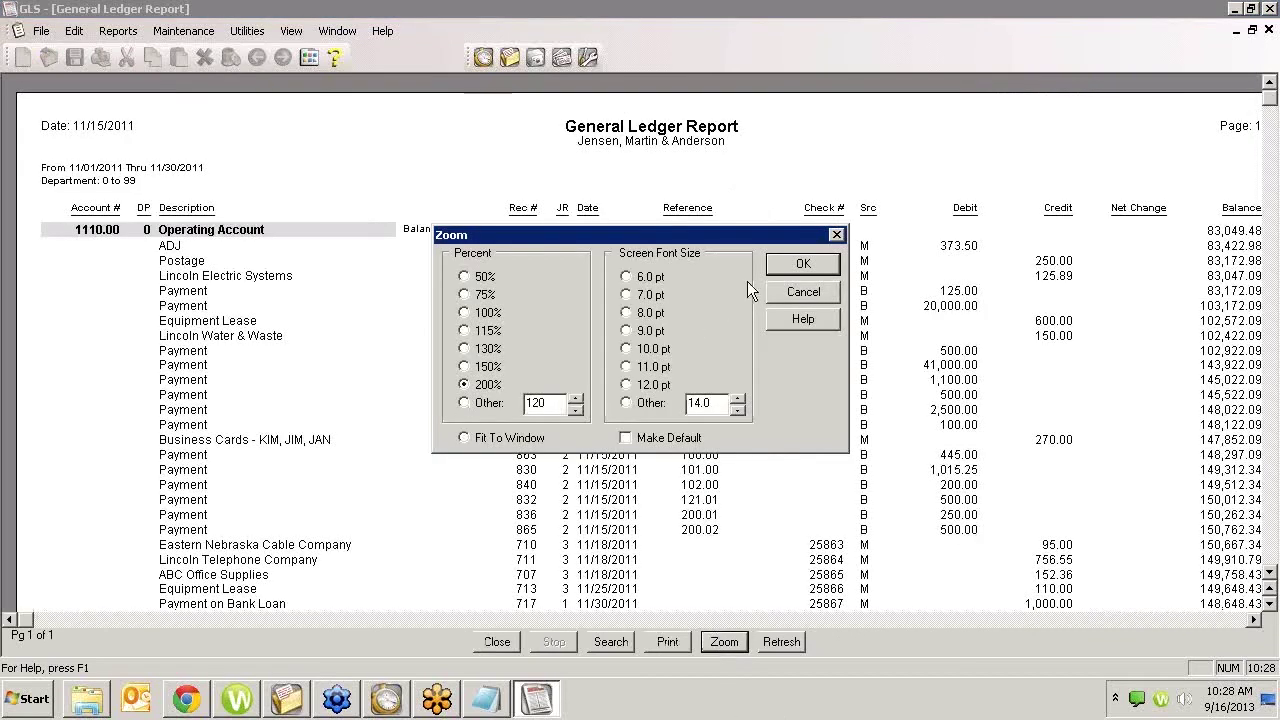
pyautogui.click(797, 265)
pyautogui.scroll(-4, 419, 565)
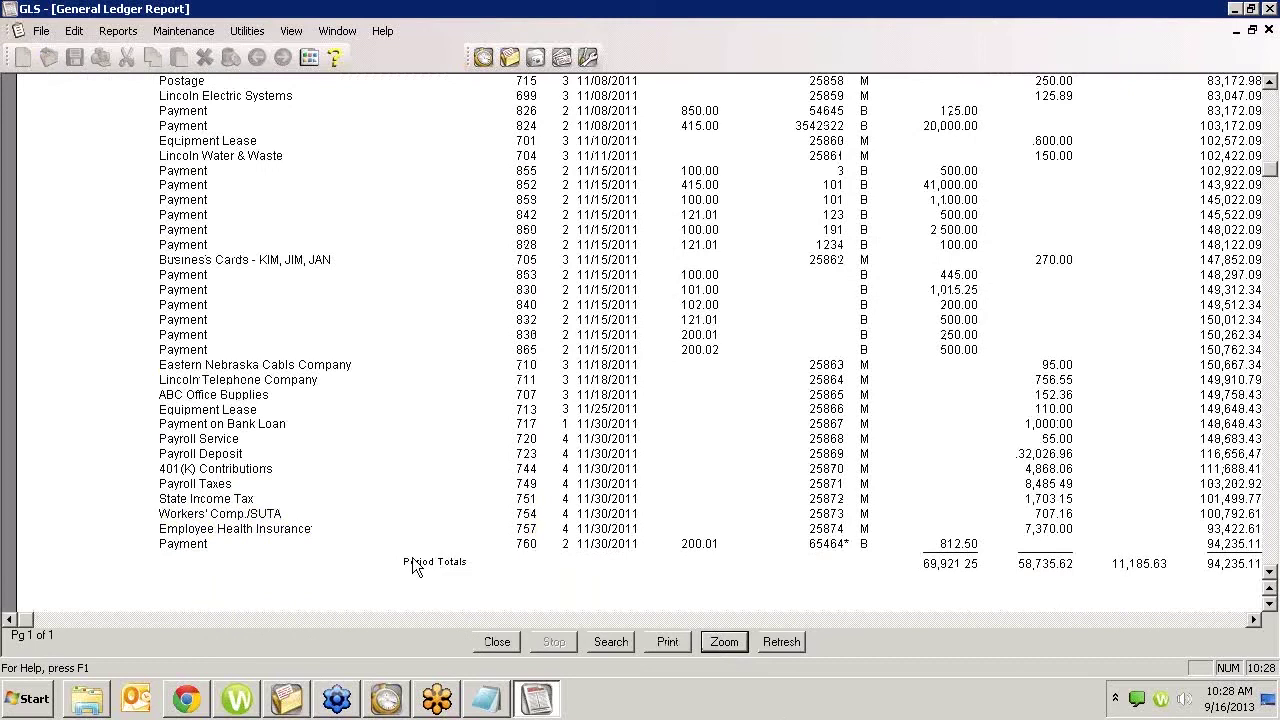
pyautogui.scroll(-1, 417, 565)
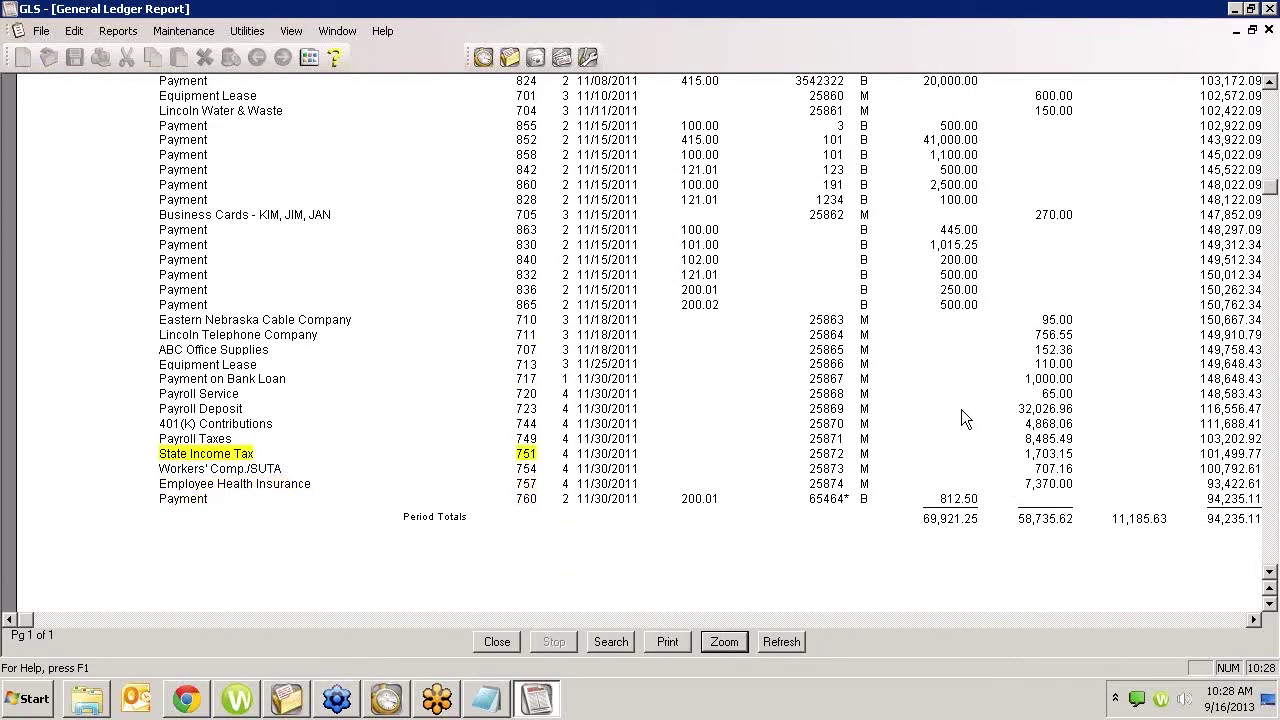
pyautogui.scroll(1, 700, 380)
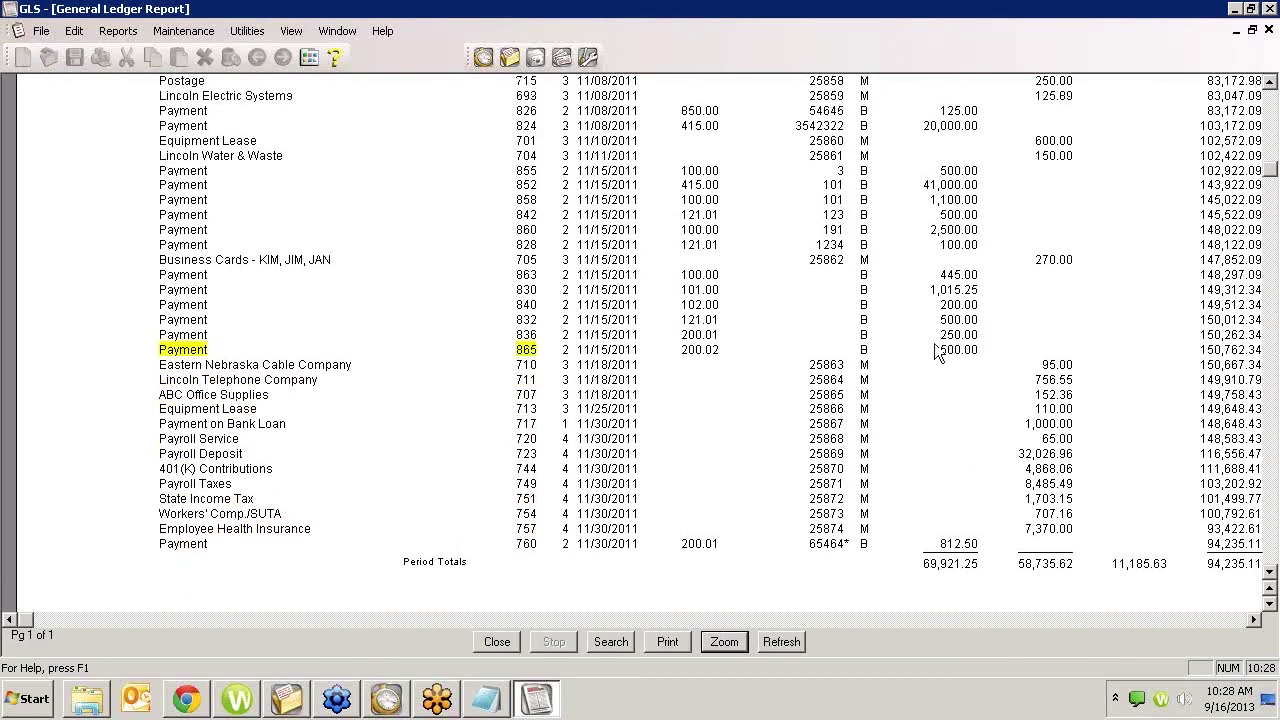
pyautogui.doubleClick(520, 349)
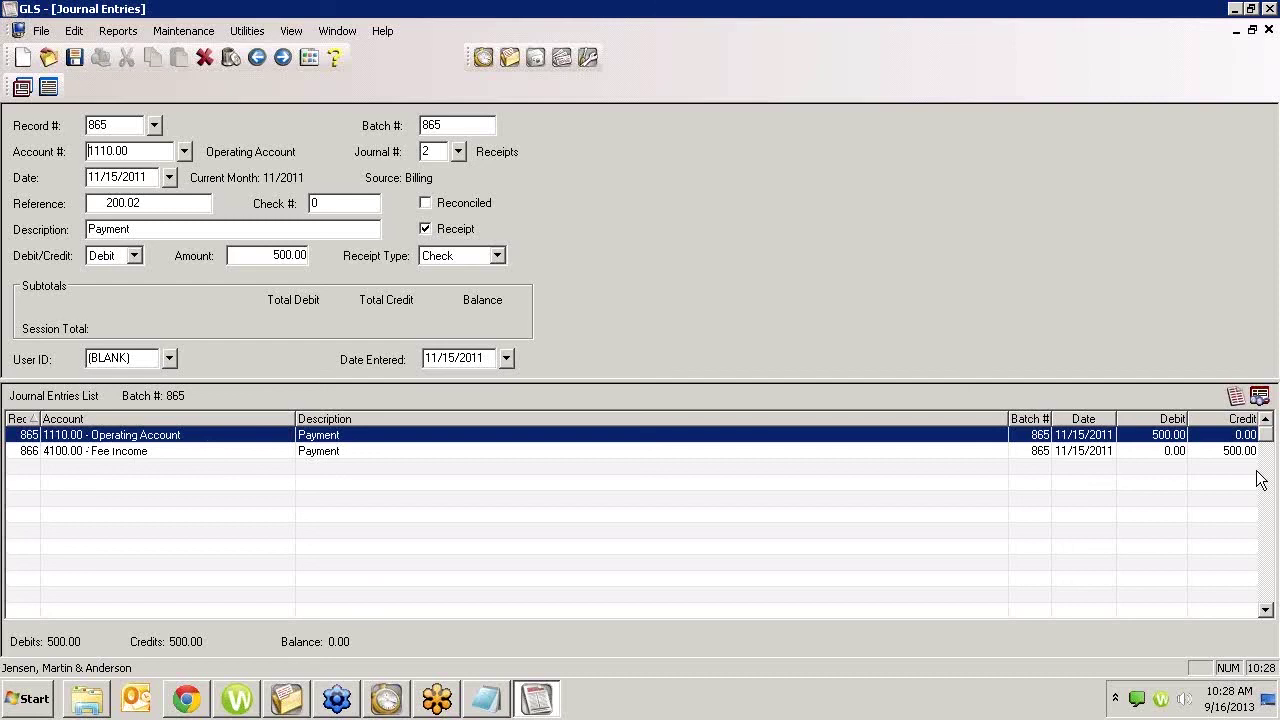
pyautogui.click(1268, 29)
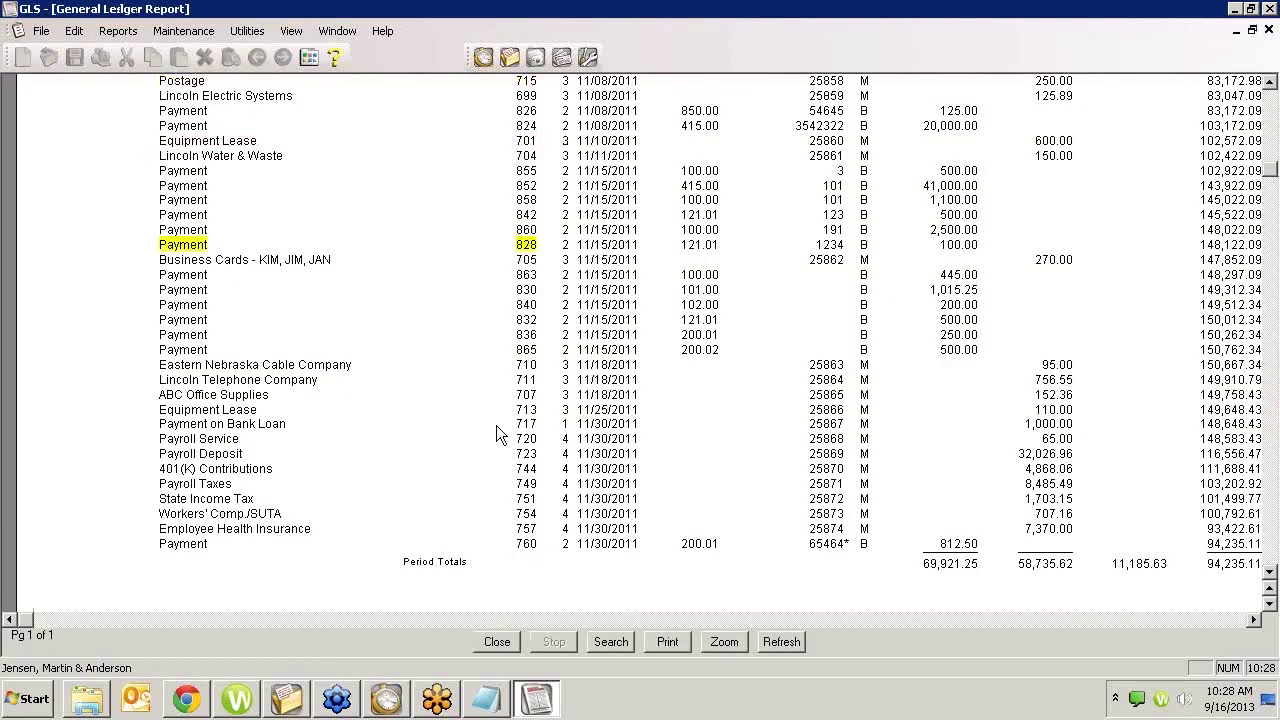
# Close the General Ledger report and its options, and exit GLS to return to Tabs3 payment entry.
pyautogui.click(495, 642)
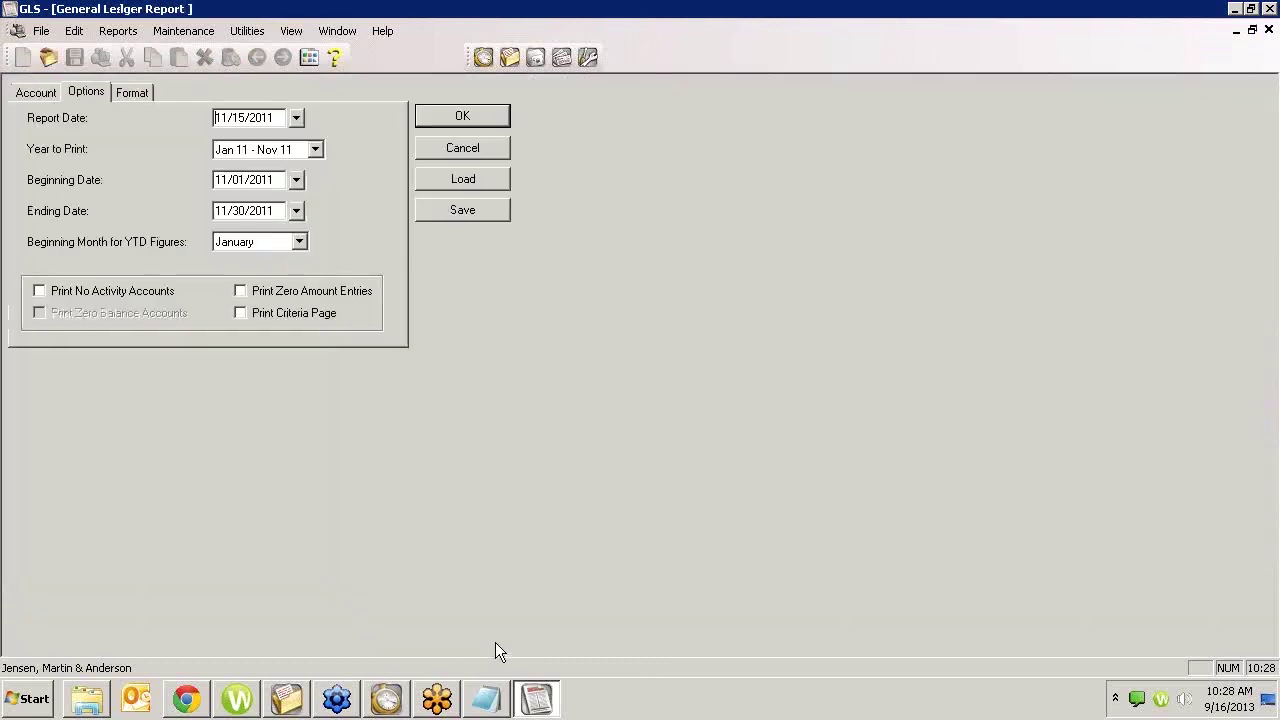
pyautogui.click(448, 146)
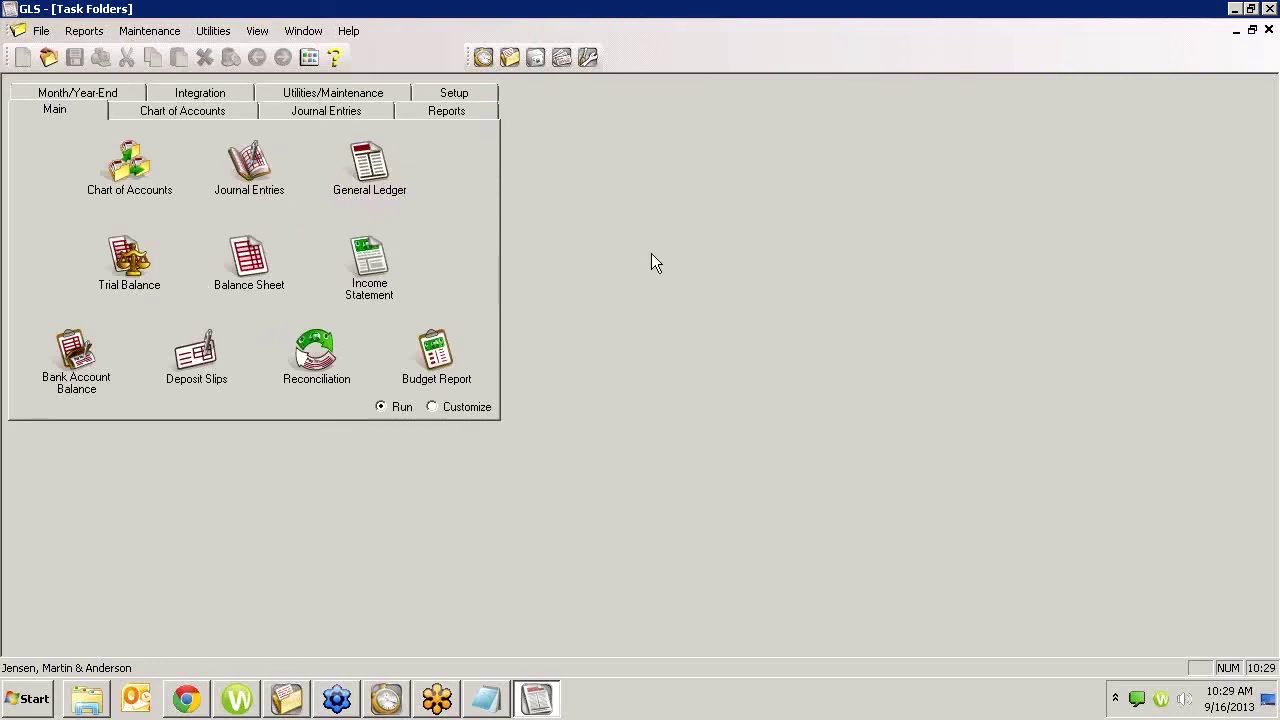
pyautogui.click(1268, 31)
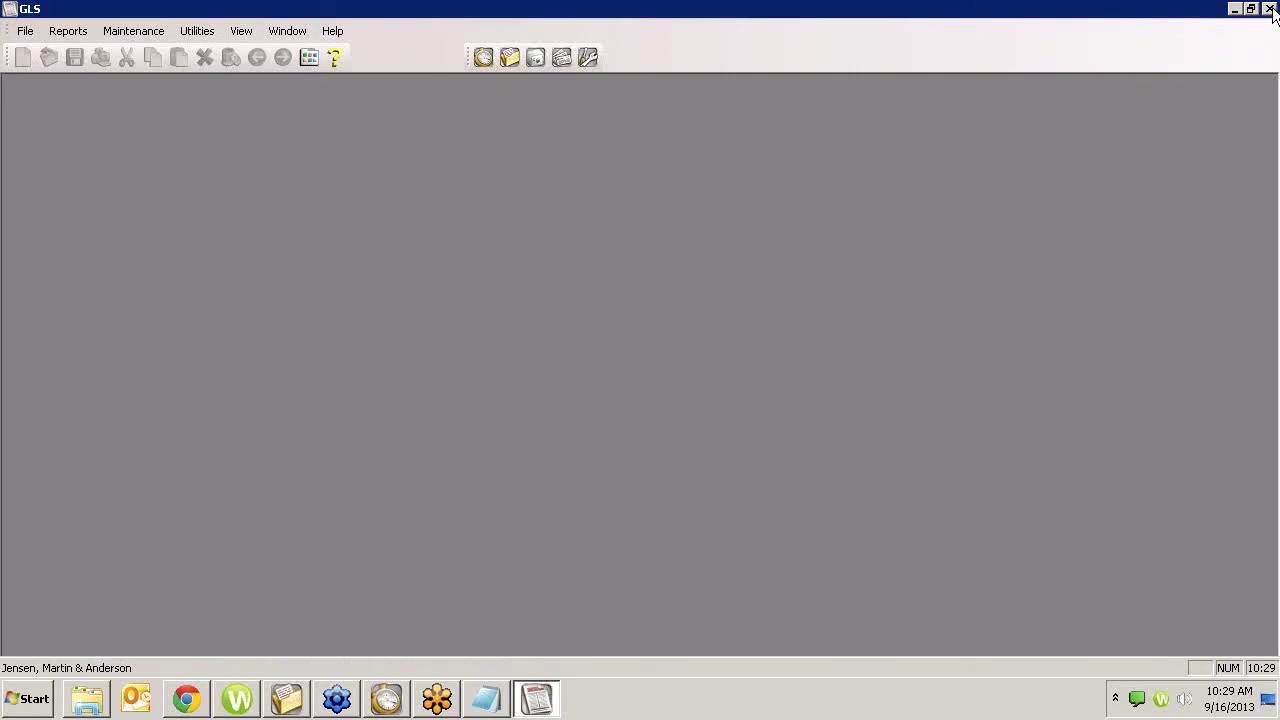
pyautogui.click(1270, 8)
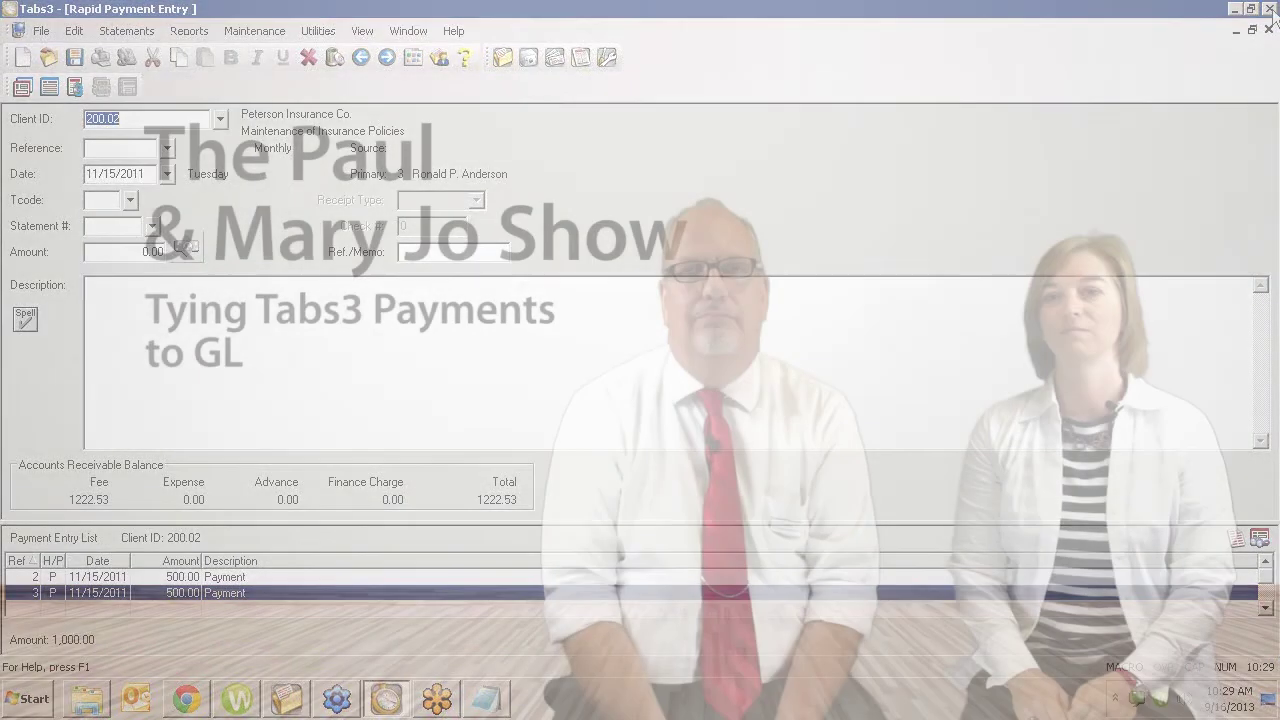